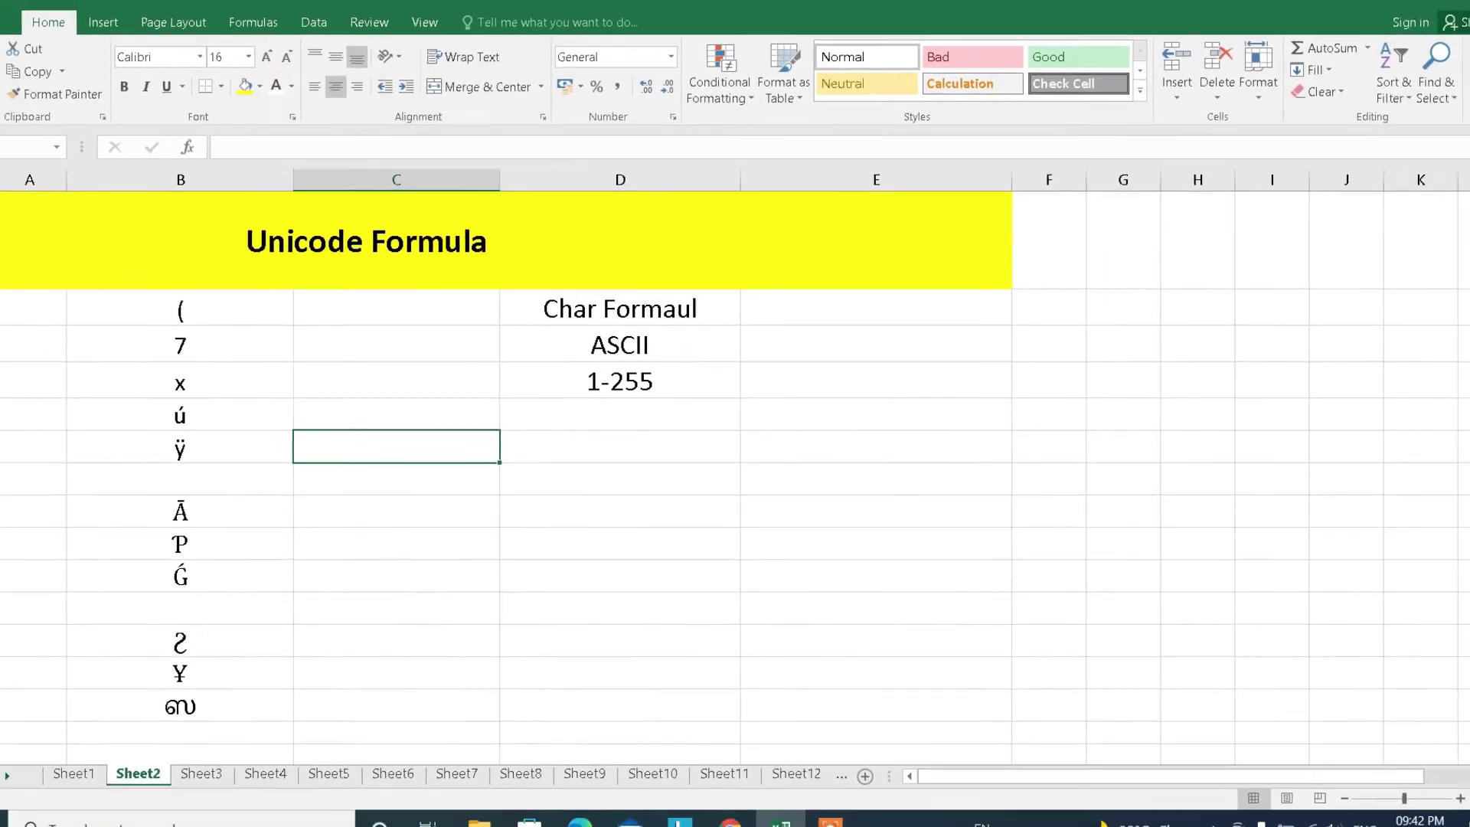
Show the Formulas tab's Text function list, scrolled up to CODE
{"action": "left_click", "coordinate": [289, 41]}
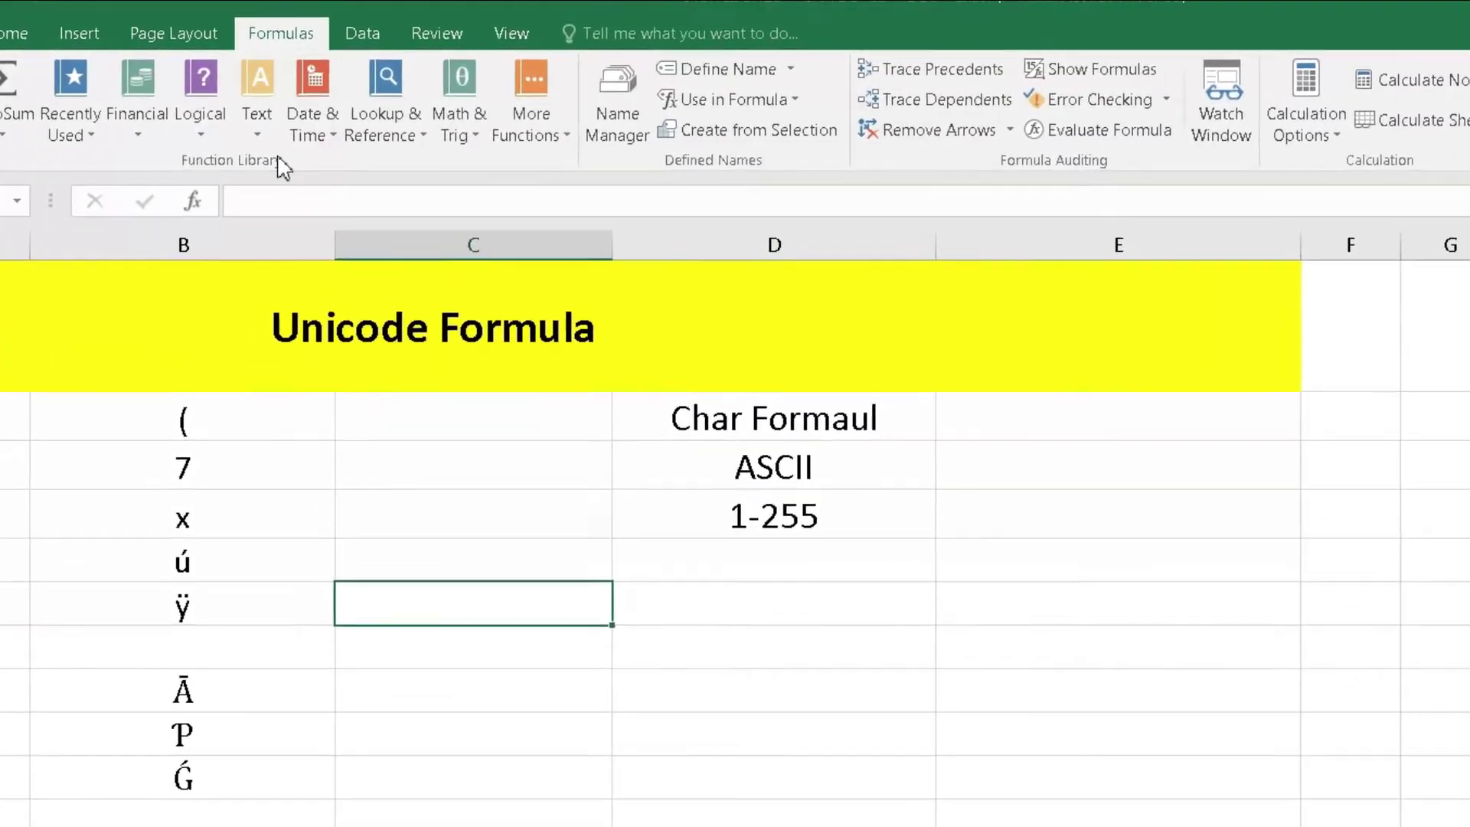
{"action": "left_click", "coordinate": [259, 121]}
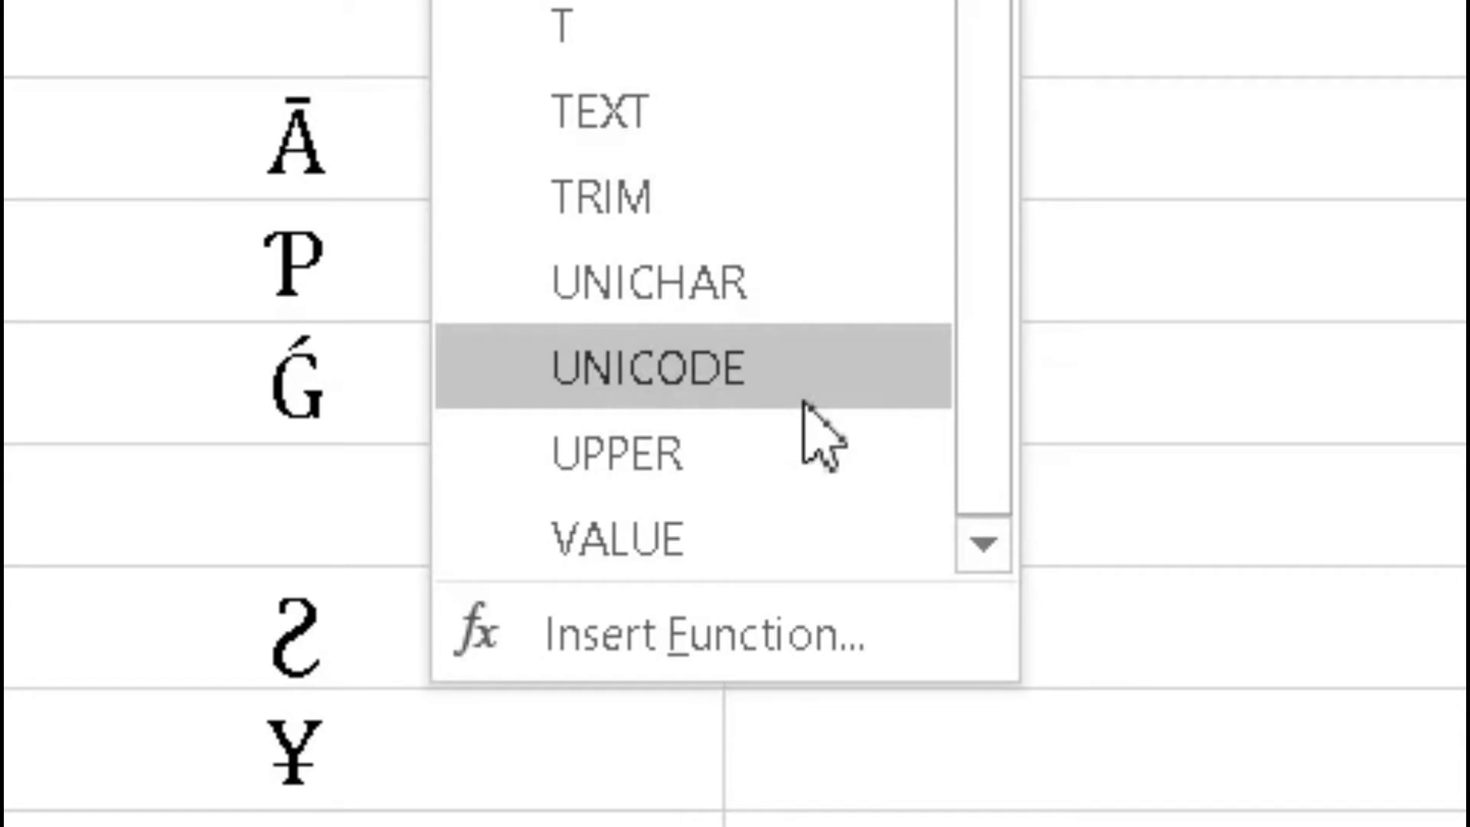
{"action": "scroll", "coordinate": [804, 402], "scroll_direction": "up", "scroll_amount": 2}
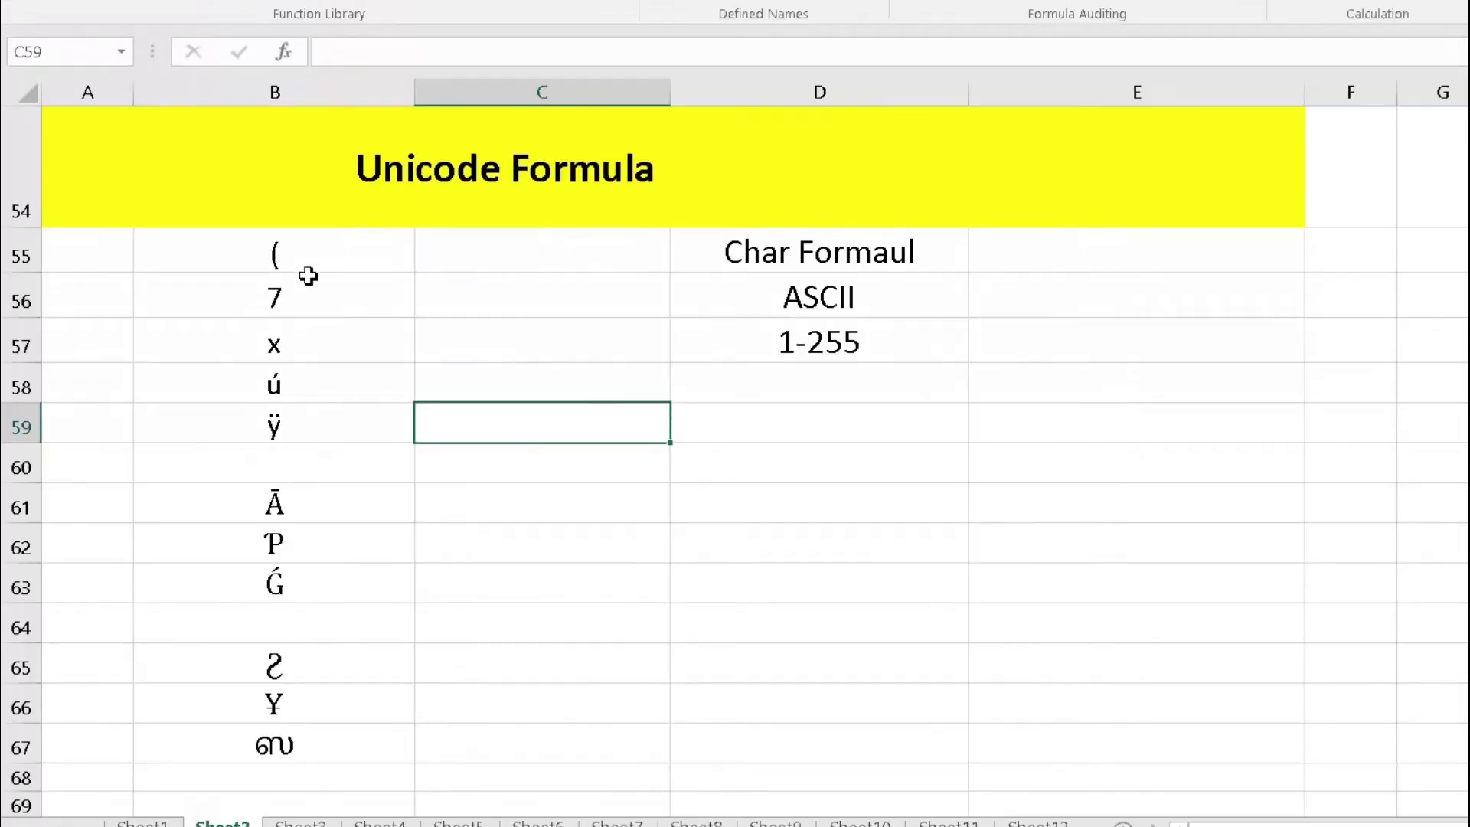
{"action": "left_click", "coordinate": [309, 265]}
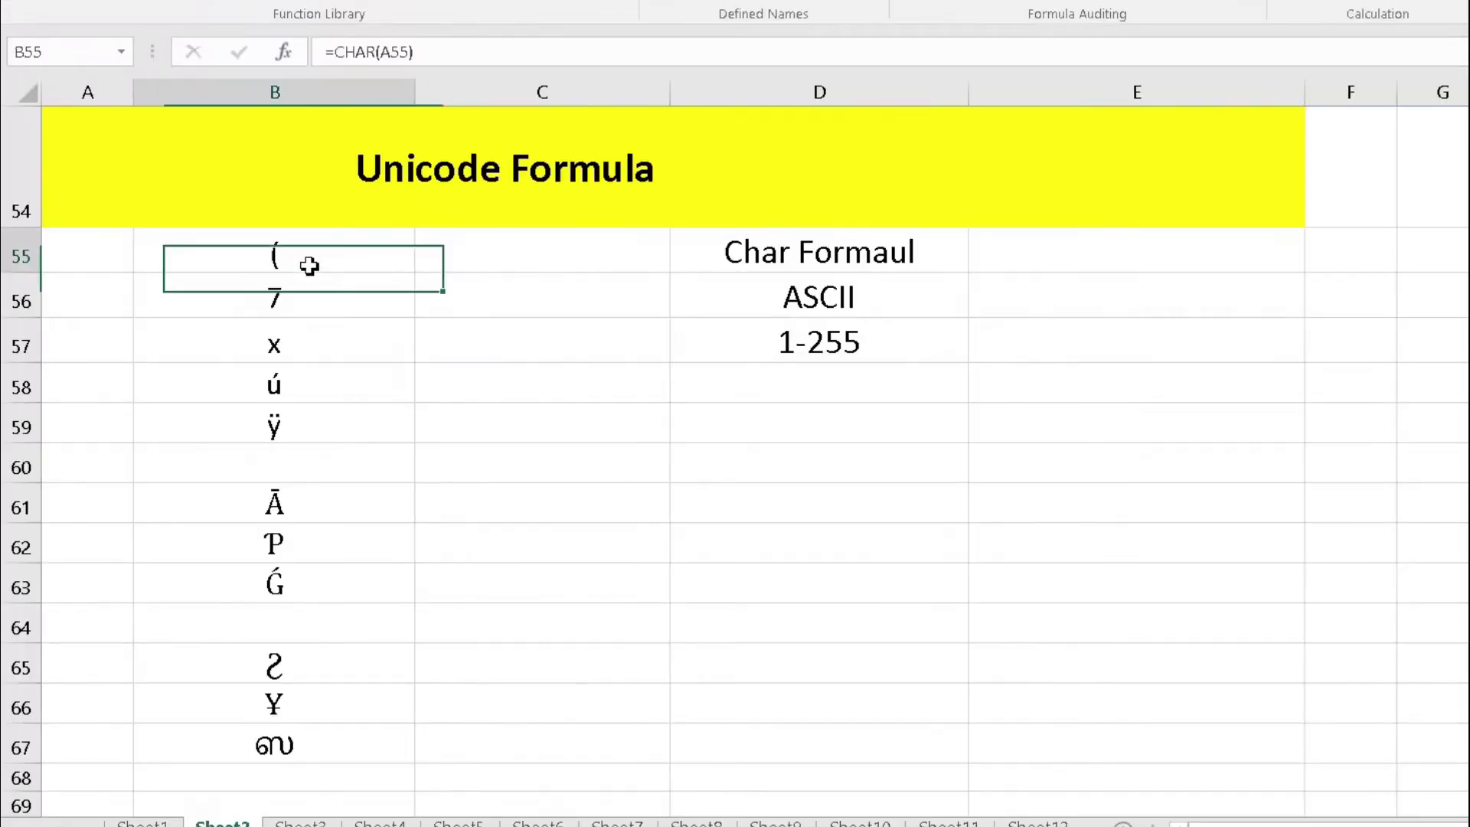
{"action": "left_click_drag", "start_coordinate": [309, 265], "coordinate": [307, 320]}
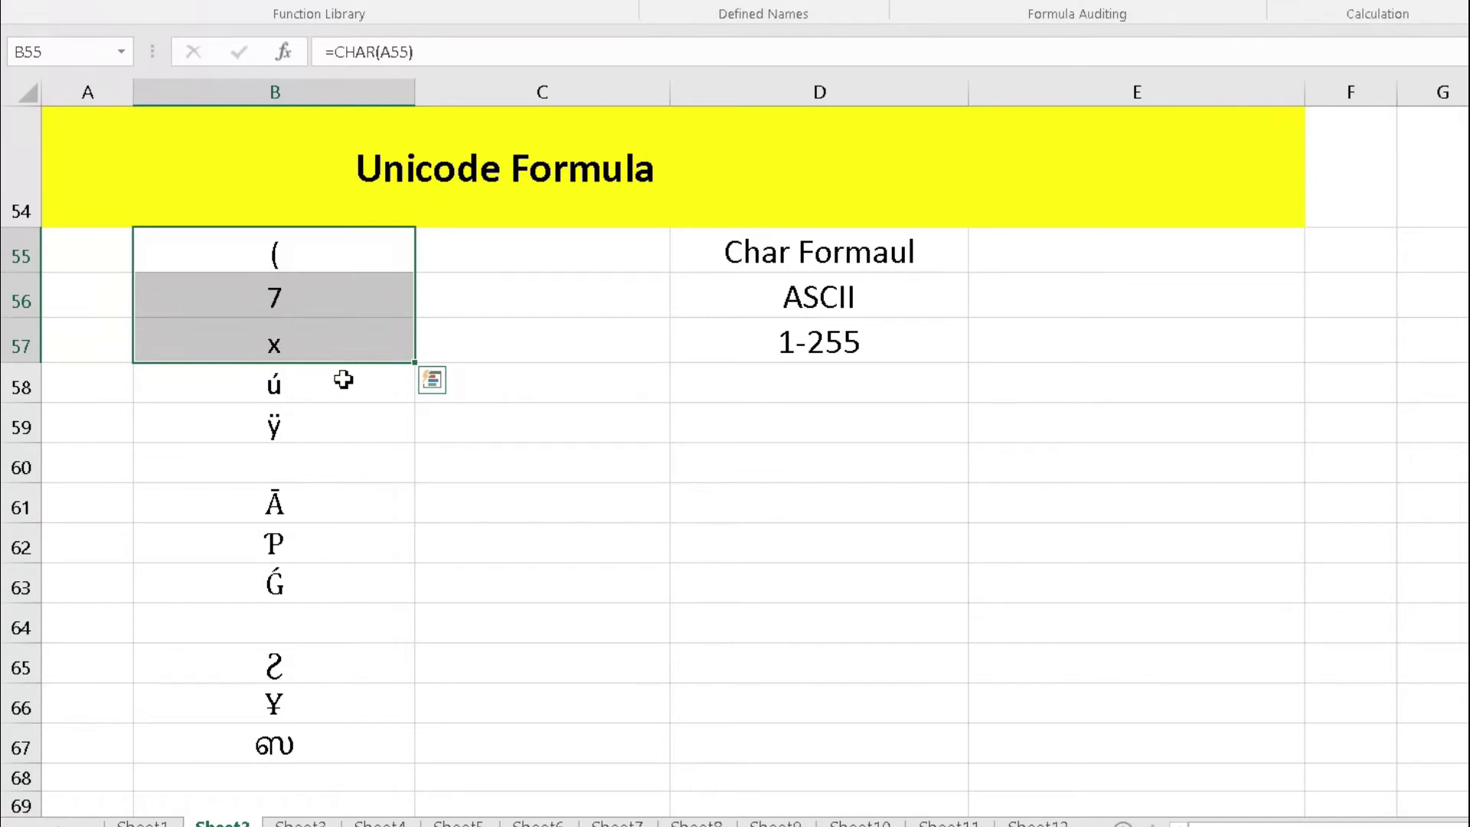
{"action": "left_click", "coordinate": [329, 245]}
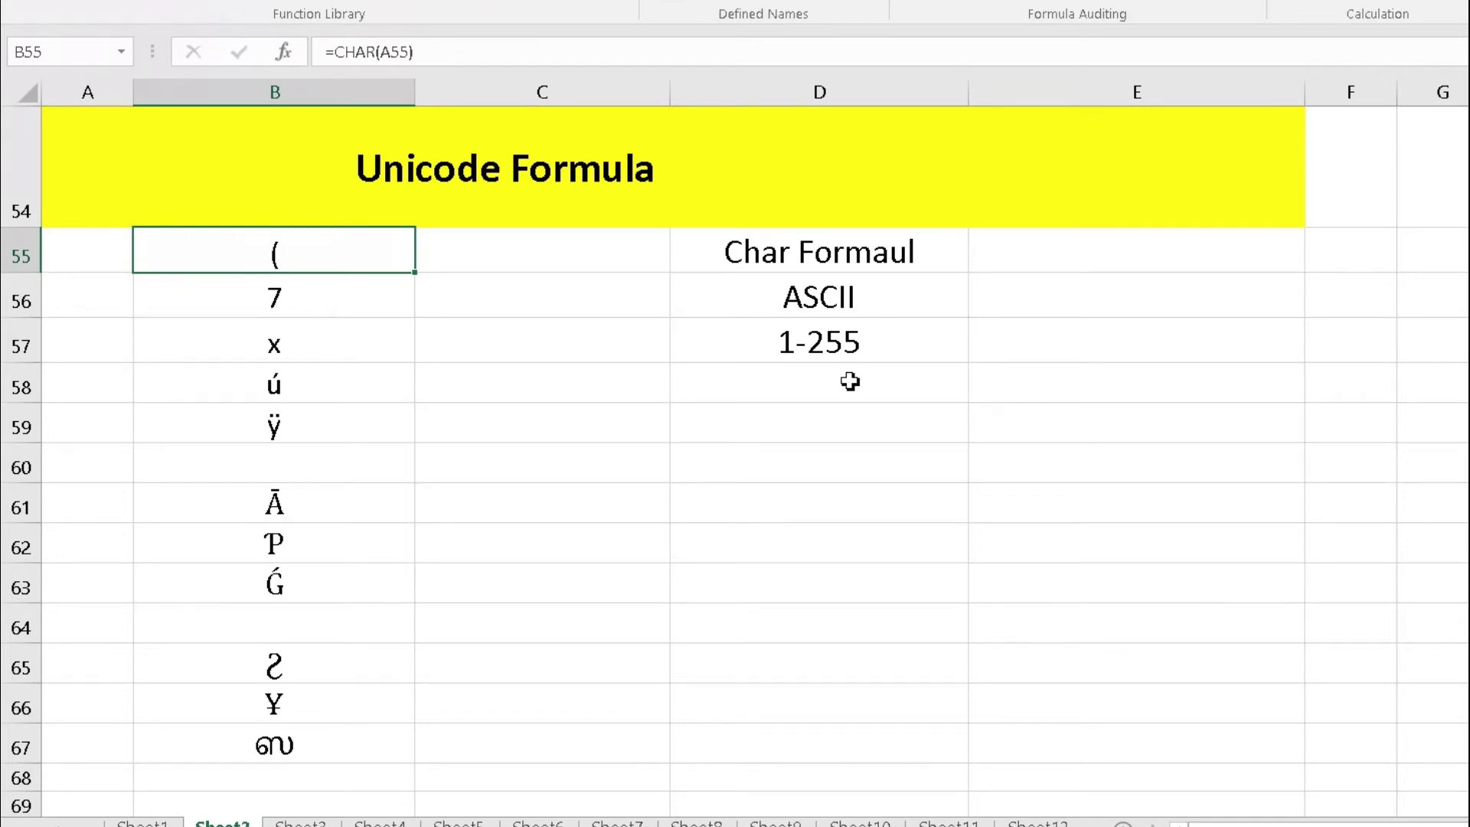
{"action": "left_click", "coordinate": [354, 7]}
{"action": "scroll", "coordinate": [434, 605], "scroll_direction": "down", "scroll_amount": 2}
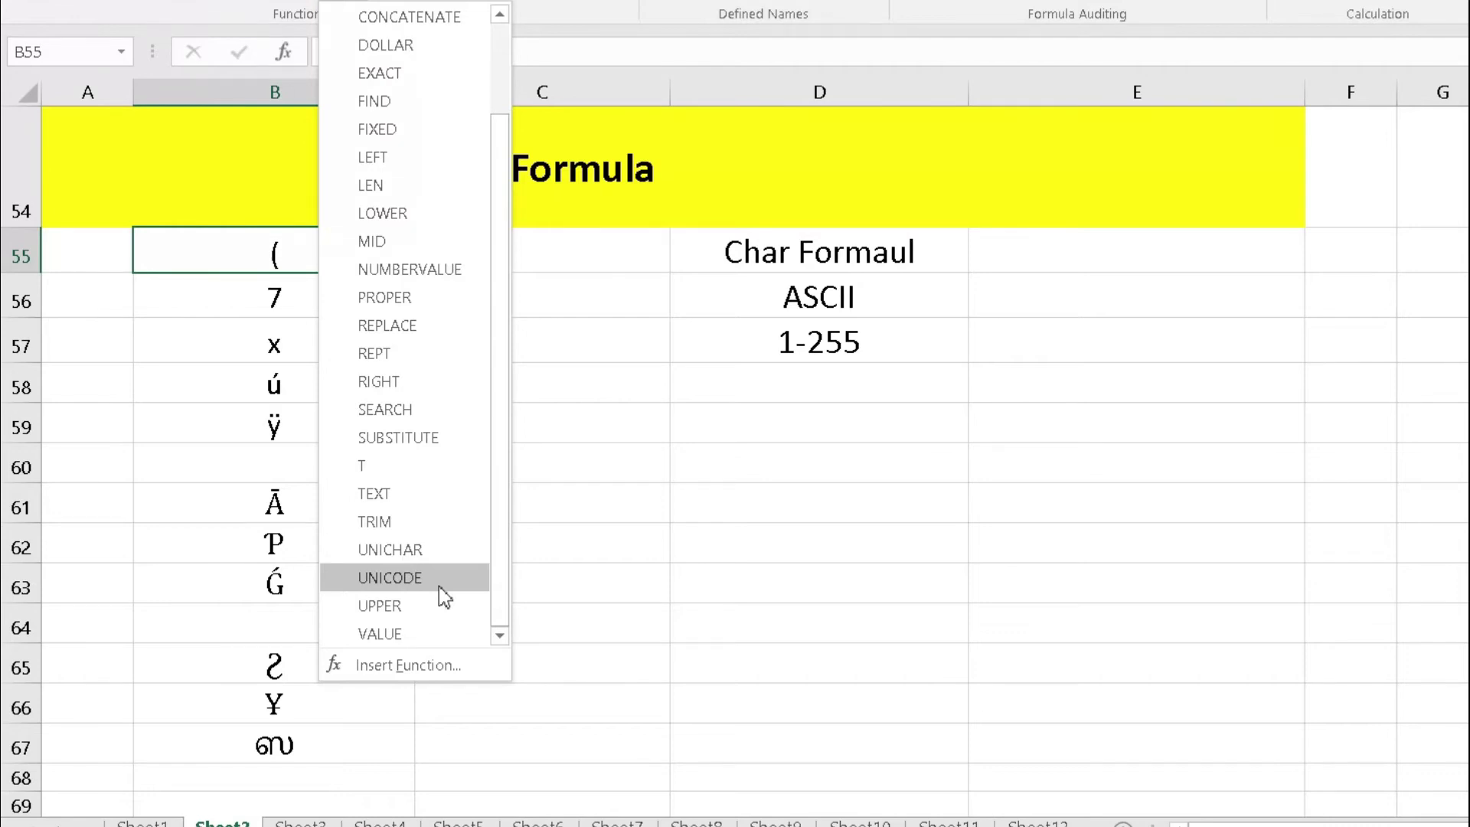
Close the Text function list, select characters B55:B59, then select cell C57
{"action": "key", "text": "Escape"}
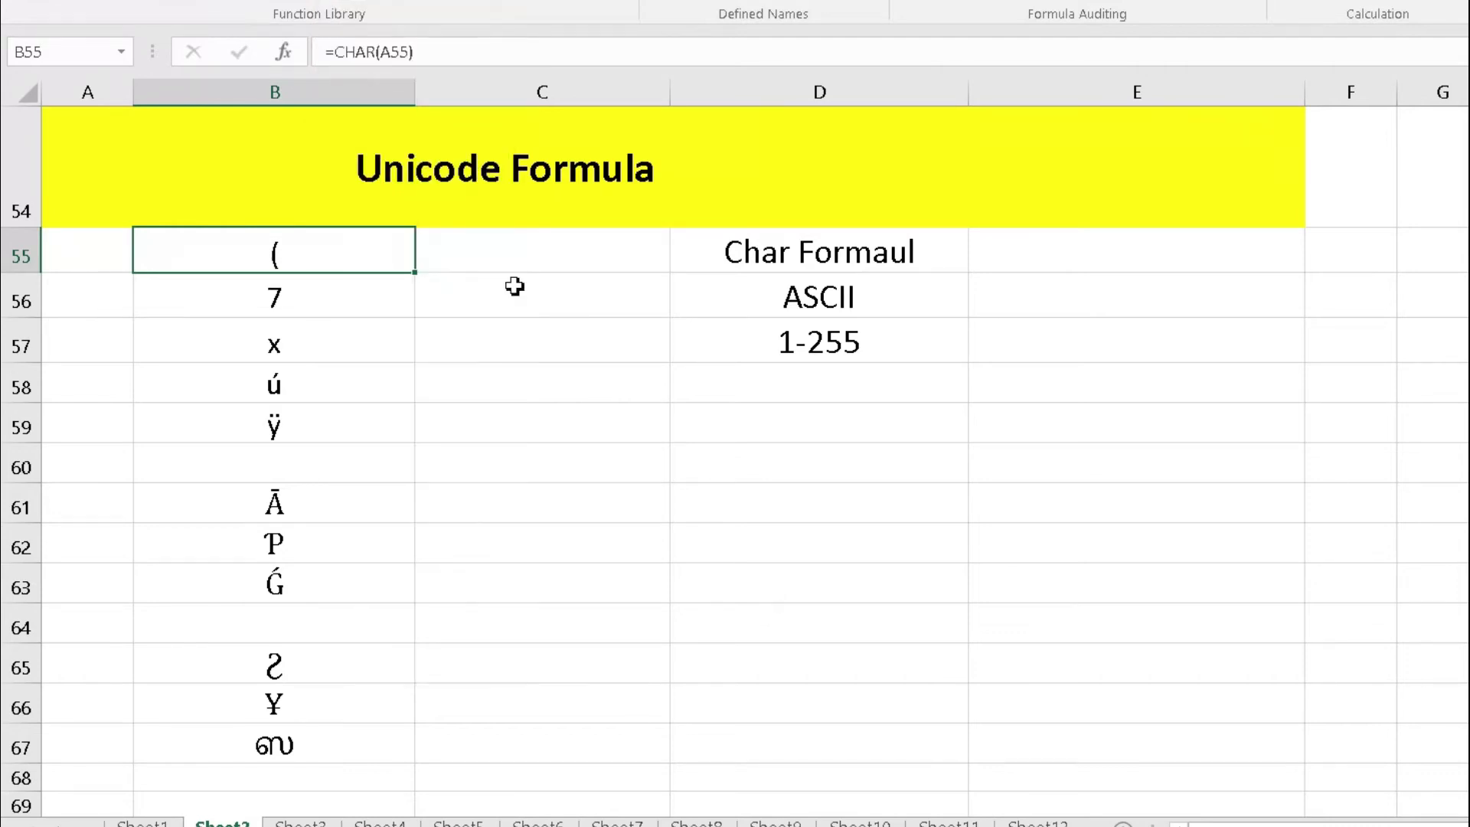
{"action": "left_click_drag", "start_coordinate": [383, 256], "coordinate": [385, 427]}
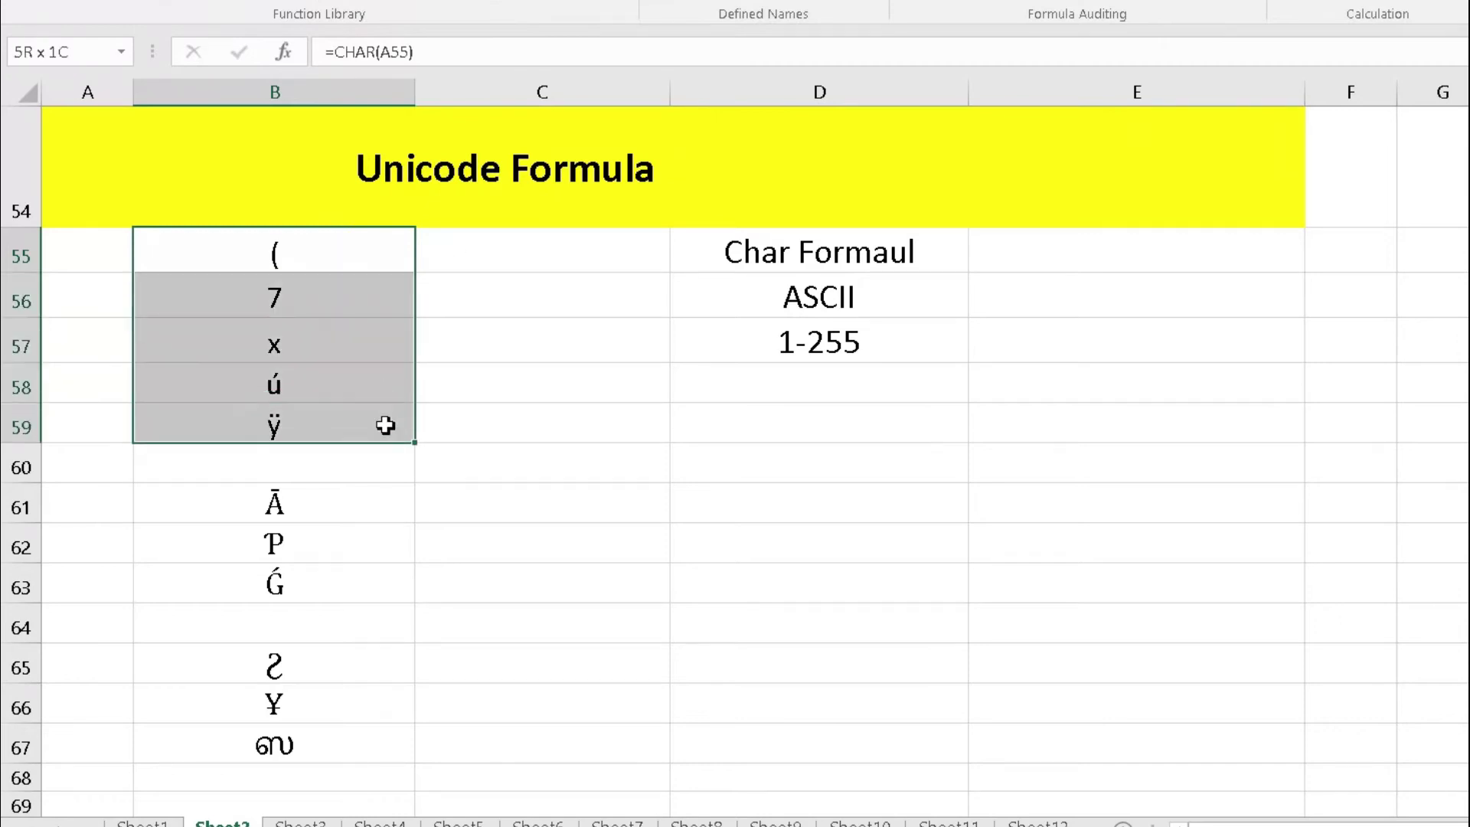
{"action": "left_click", "coordinate": [513, 353]}
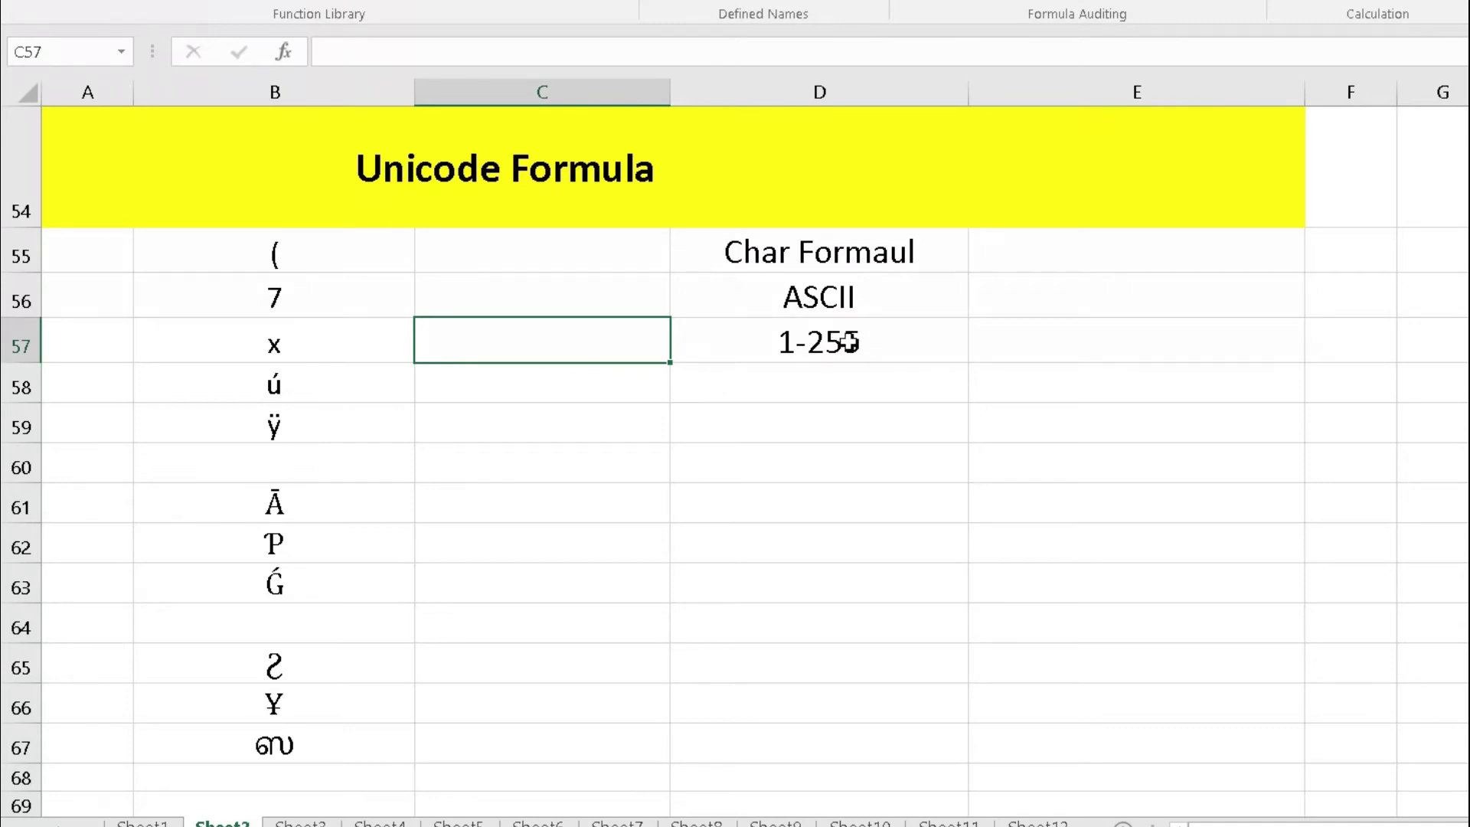
Enter =CODE(B55) in C55 to get the character code of B55
{"action": "left_click", "coordinate": [487, 242]}
{"action": "type", "text": "=code("}
{"action": "left_click", "coordinate": [279, 264]}
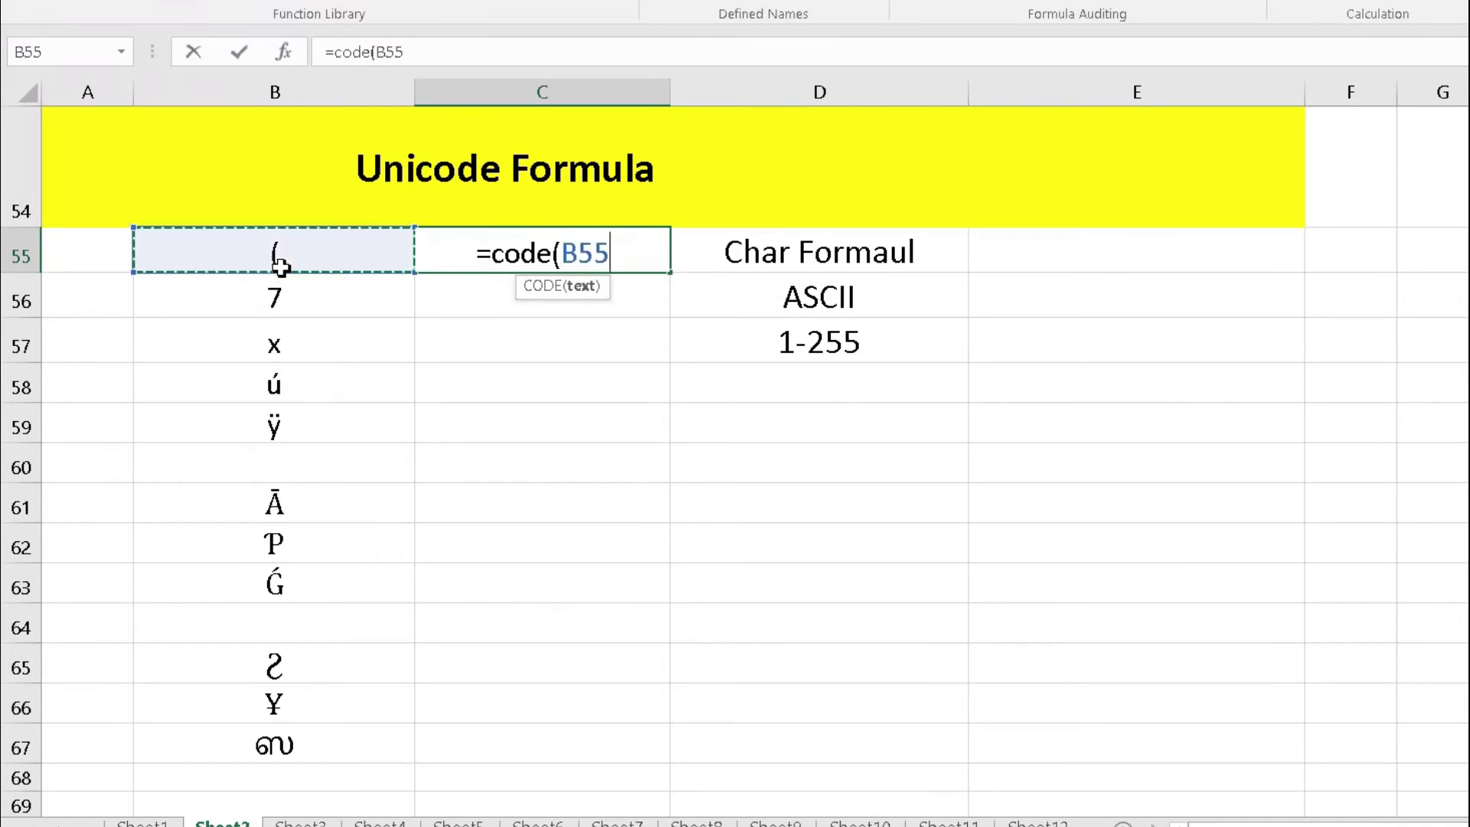
{"action": "type", "text": ")"}
{"action": "key", "text": "Return"}
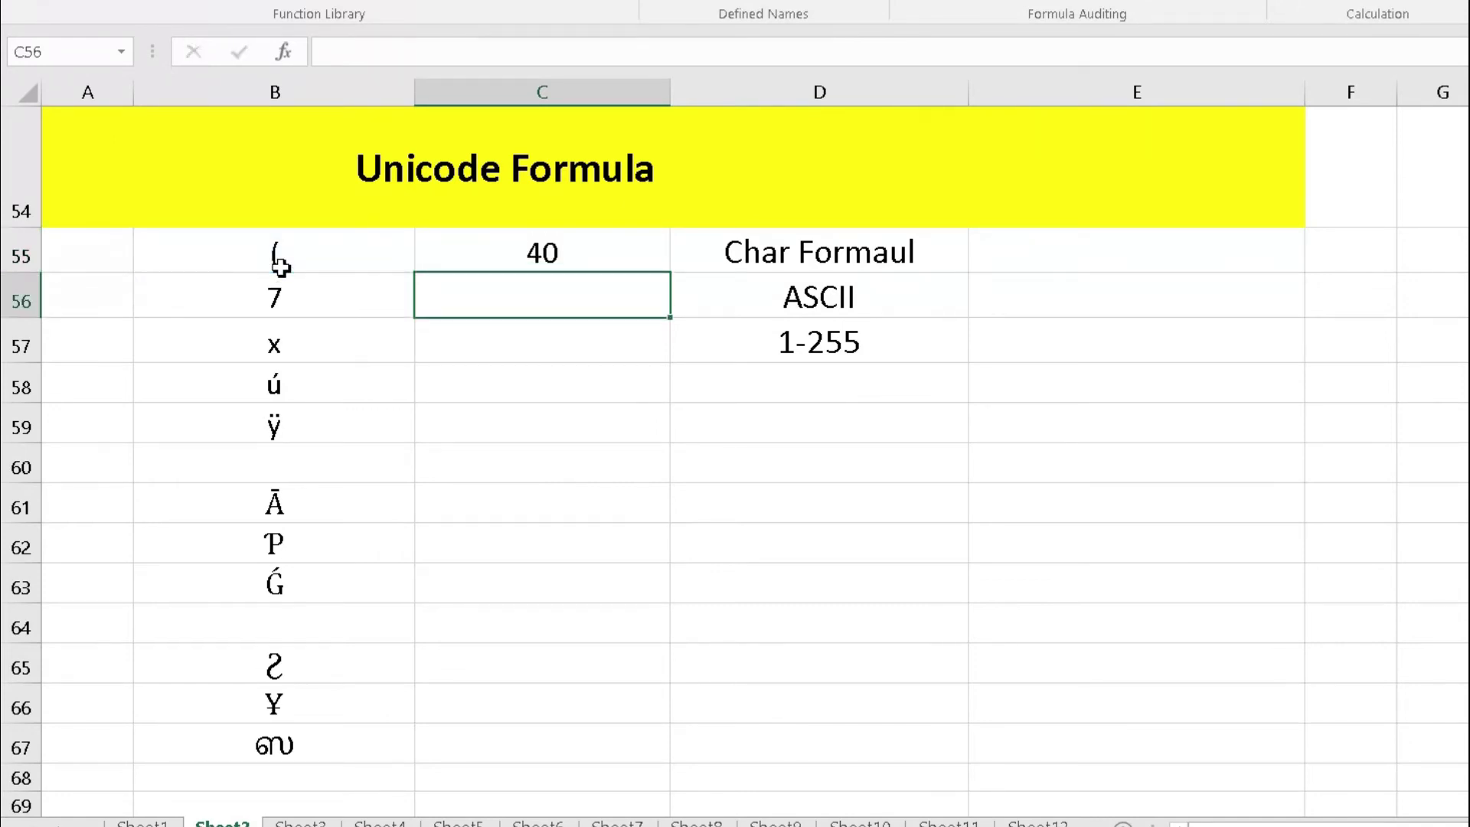
Fill the CODE formula down to C59, checking results 40, 55, 120, 250 and 255
{"action": "left_click", "coordinate": [658, 252]}
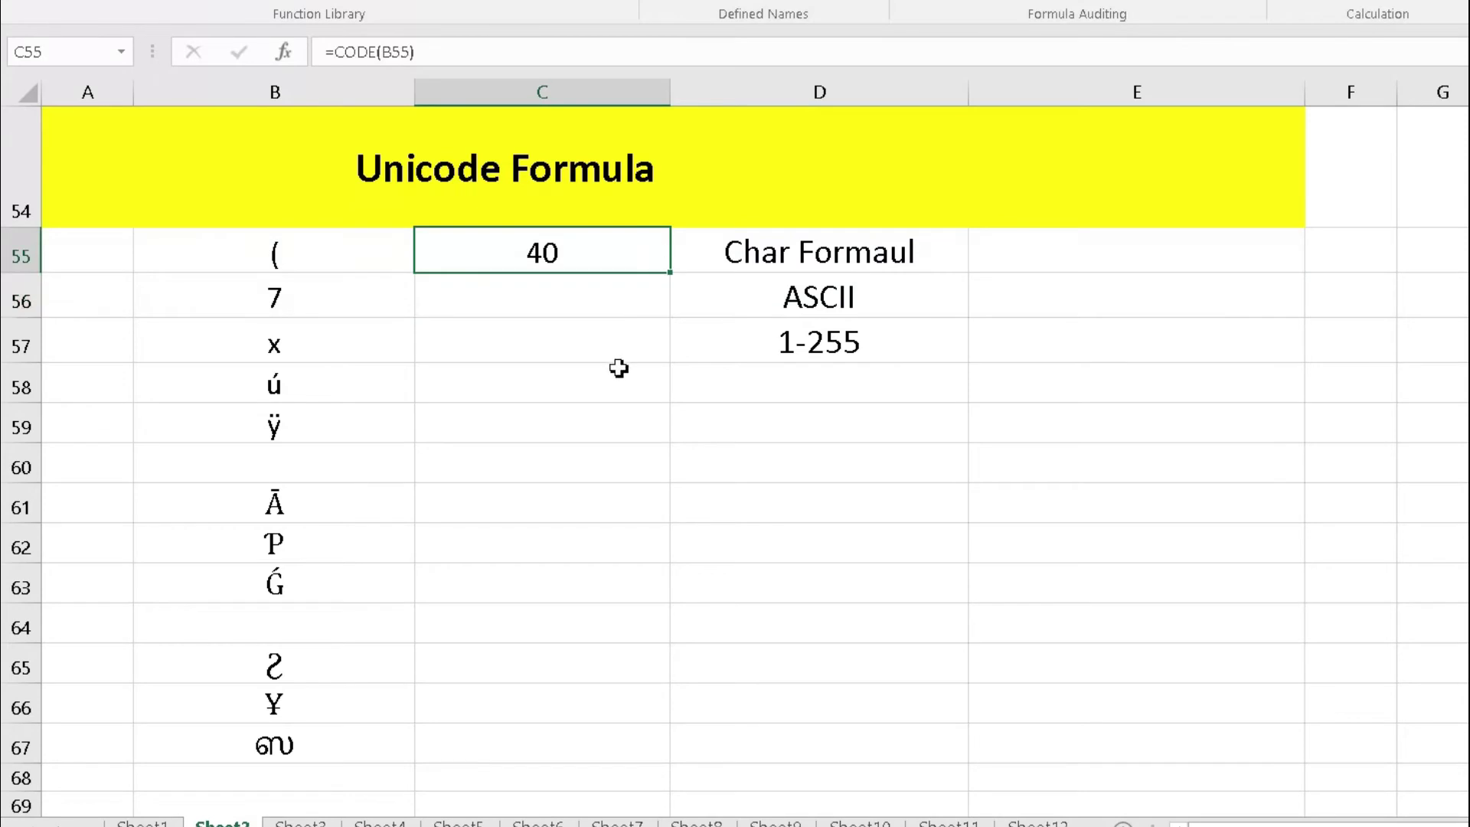
{"action": "mouse_move", "coordinate": [670, 272]}
{"action": "left_mouse_down"}
{"action": "mouse_move", "coordinate": [673, 448]}
{"action": "mouse_move", "coordinate": [673, 434]}
{"action": "left_mouse_up"}
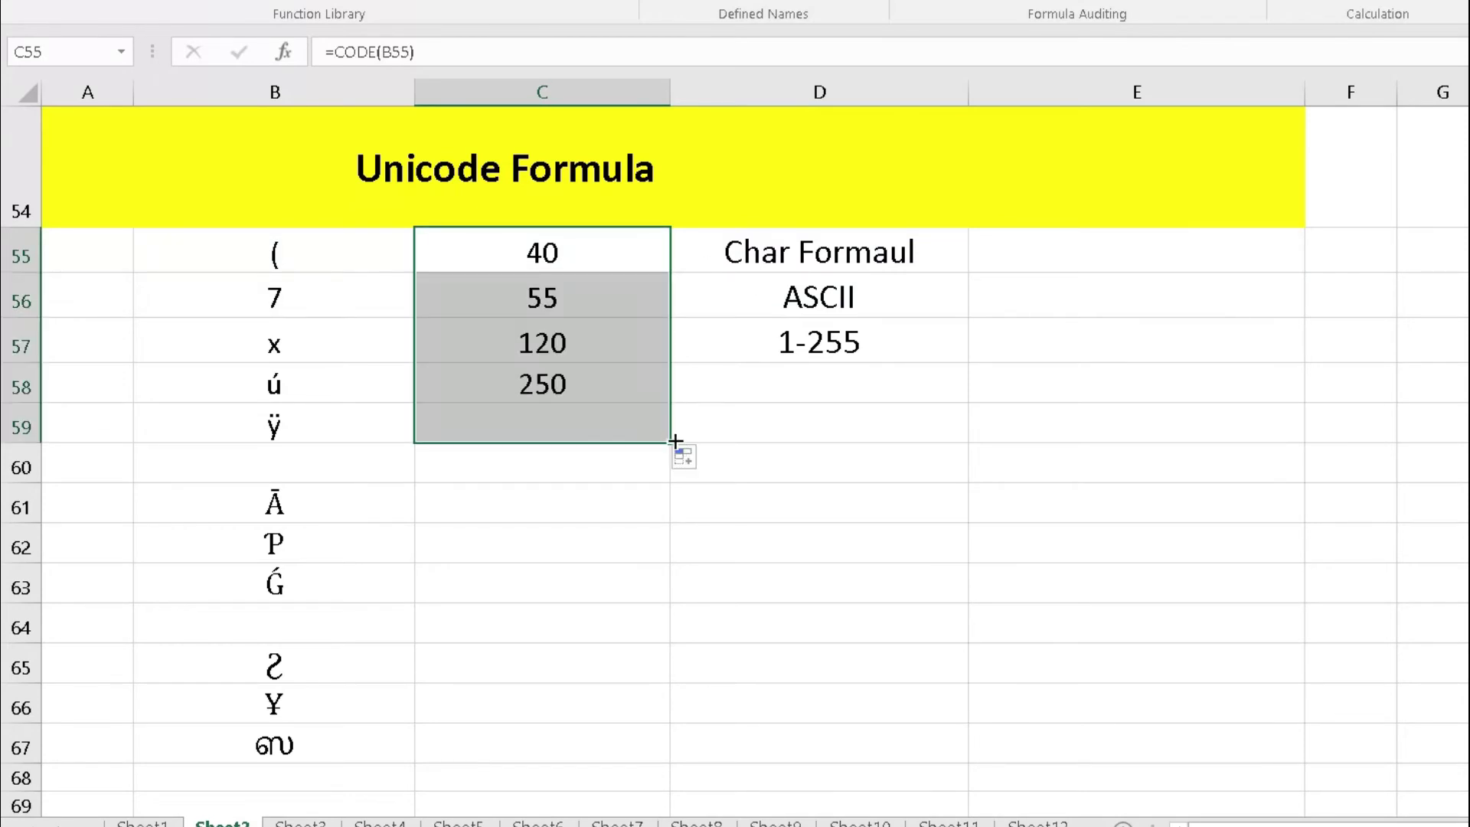
{"action": "left_click", "coordinate": [577, 310]}
{"action": "left_click", "coordinate": [555, 358]}
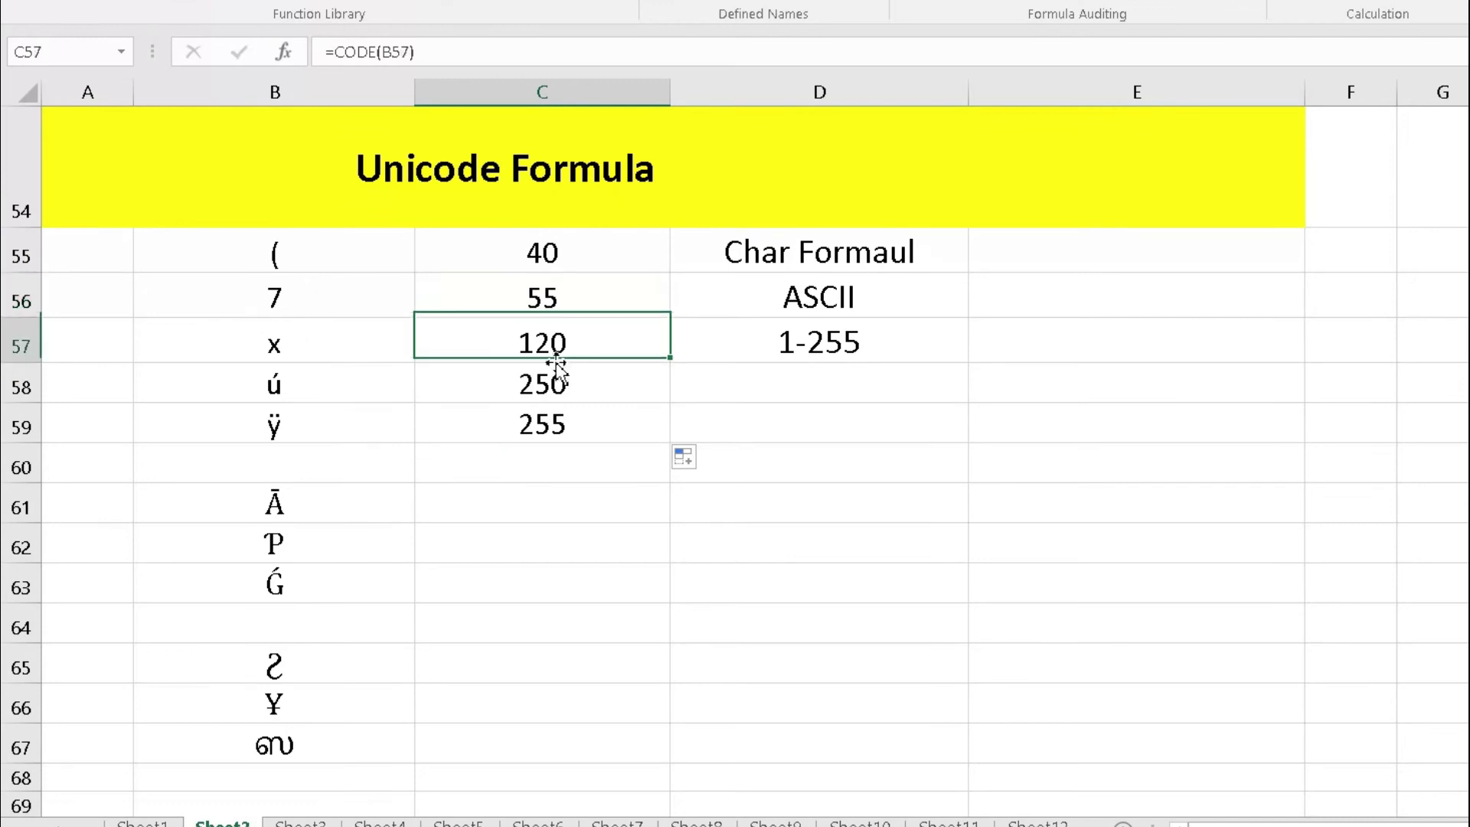
{"action": "left_click", "coordinate": [513, 395]}
{"action": "left_click", "coordinate": [511, 426]}
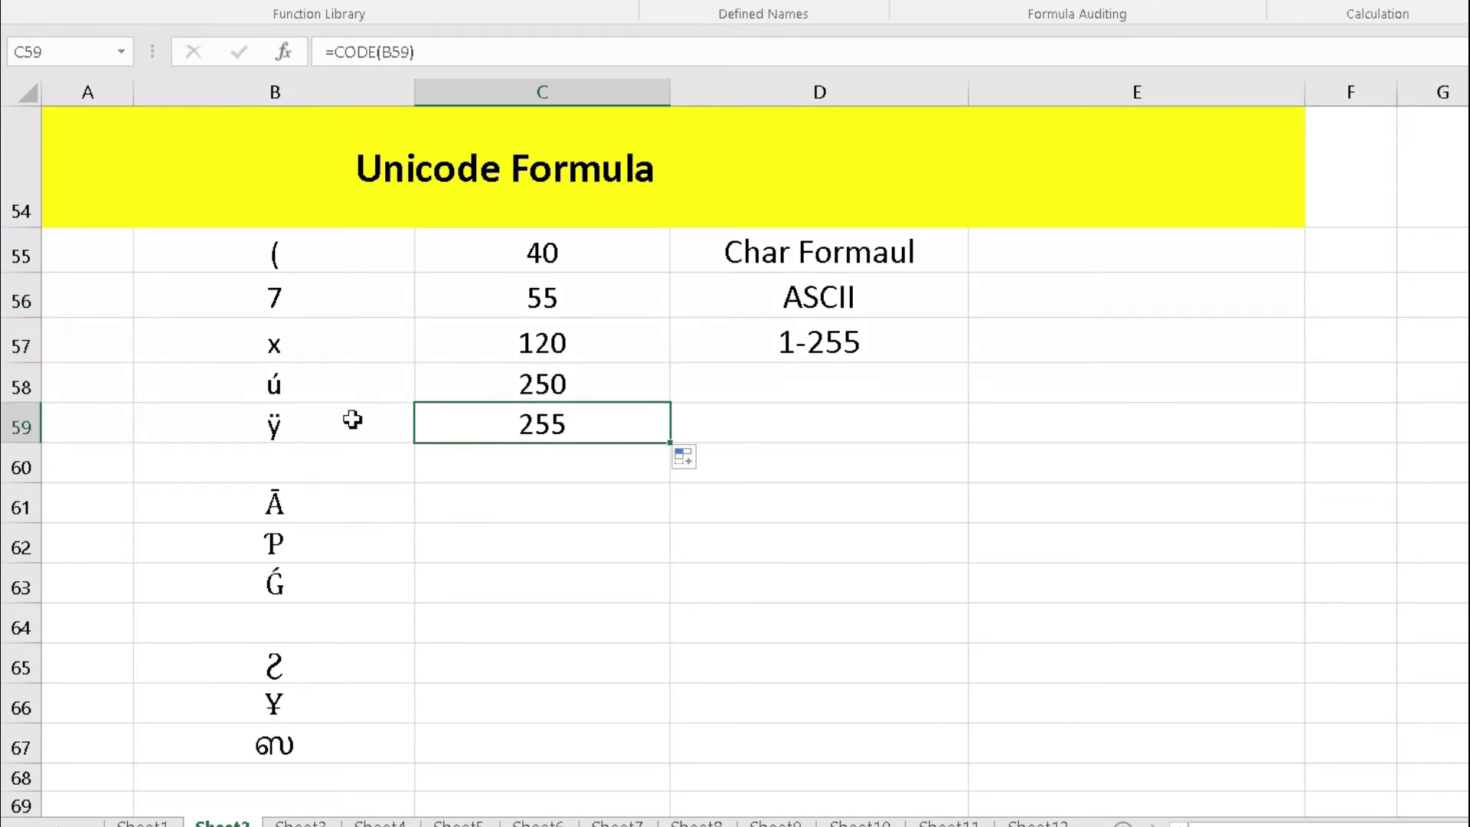
{"action": "key", "text": "Down"}
{"action": "key", "text": "Down"}
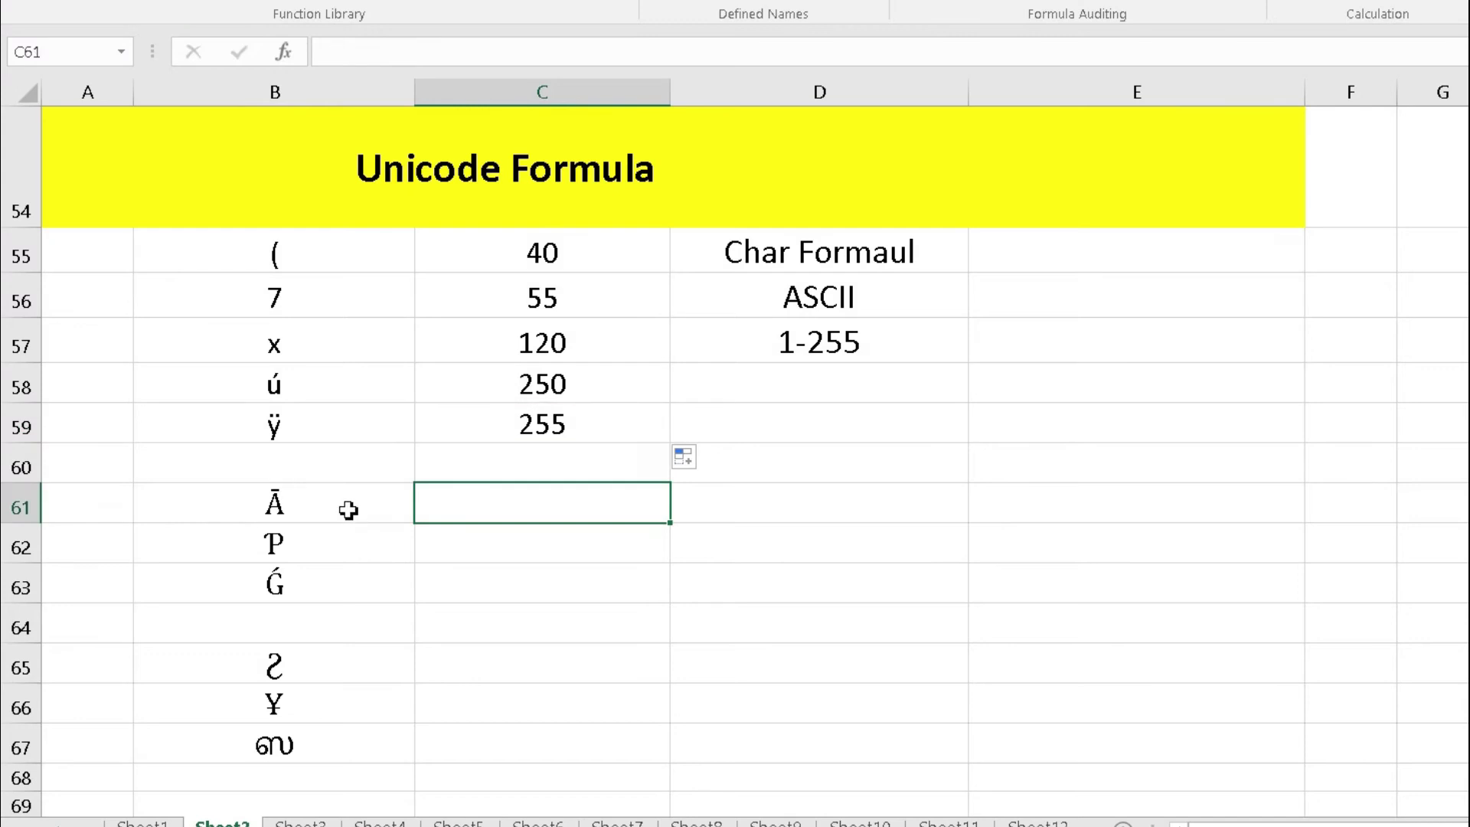
{"action": "left_click", "coordinate": [344, 507]}
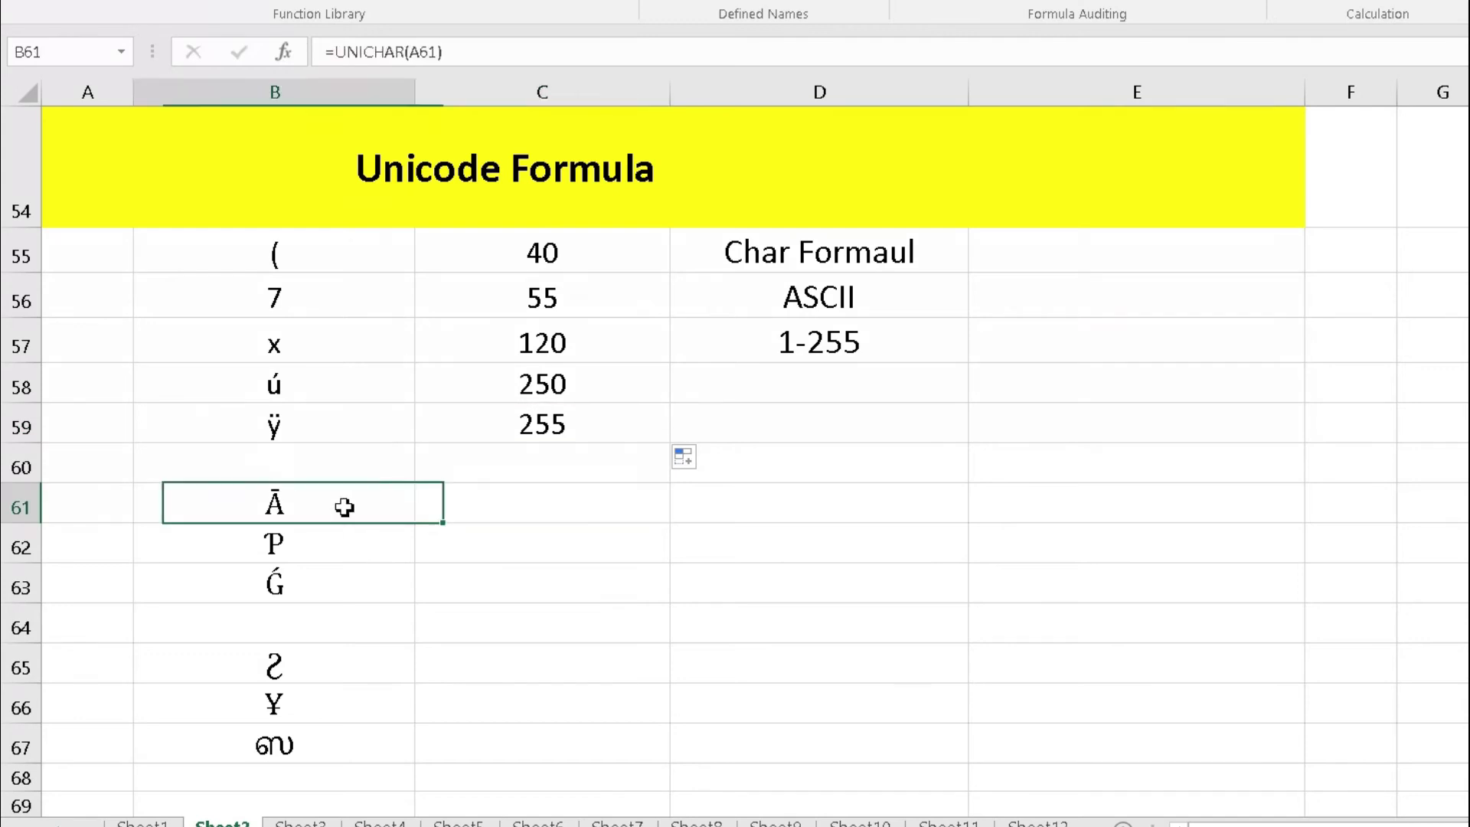
{"action": "left_click", "coordinate": [342, 553]}
{"action": "left_click", "coordinate": [334, 586]}
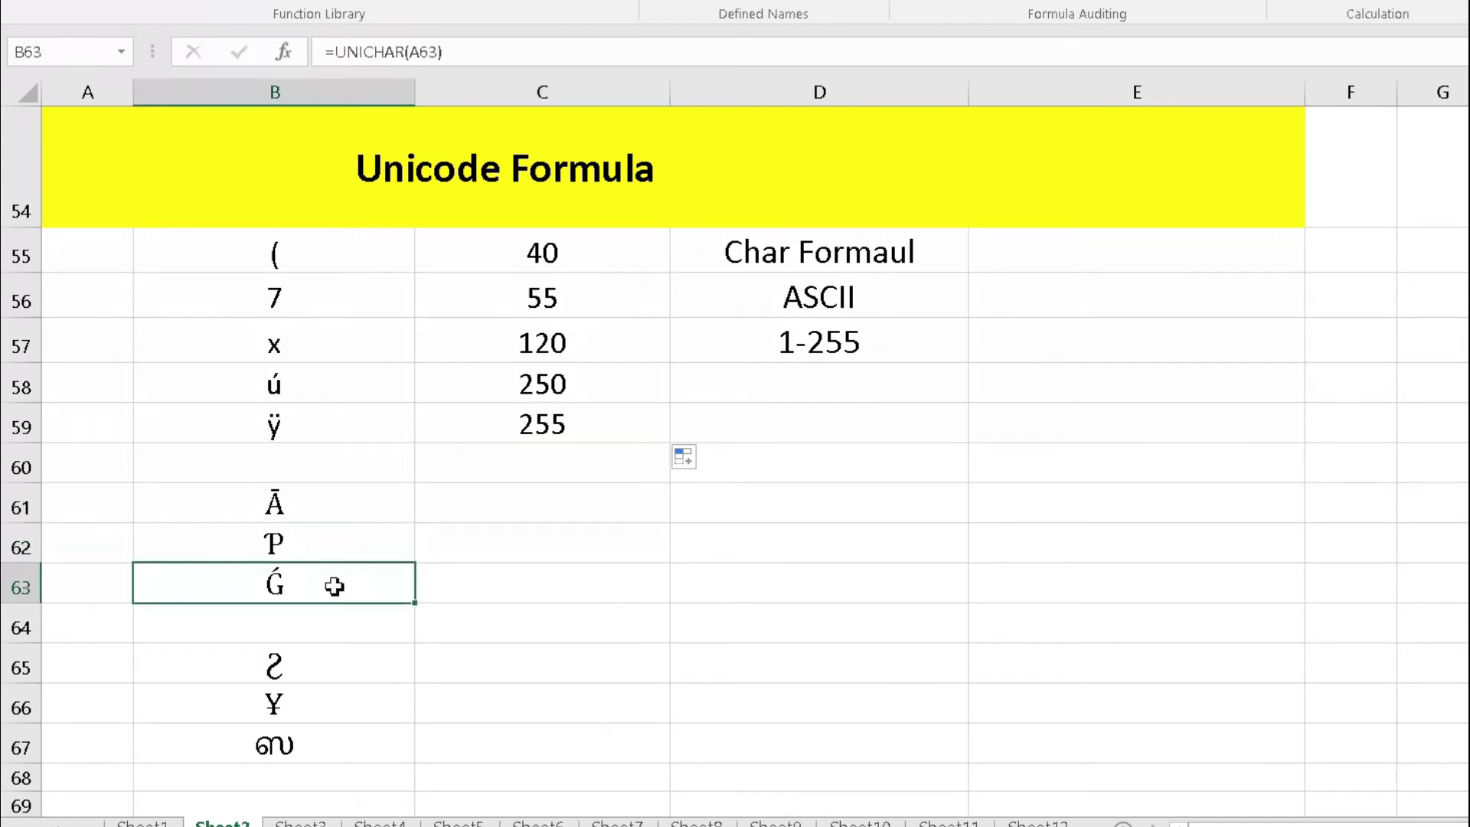
{"action": "left_click", "coordinate": [335, 671]}
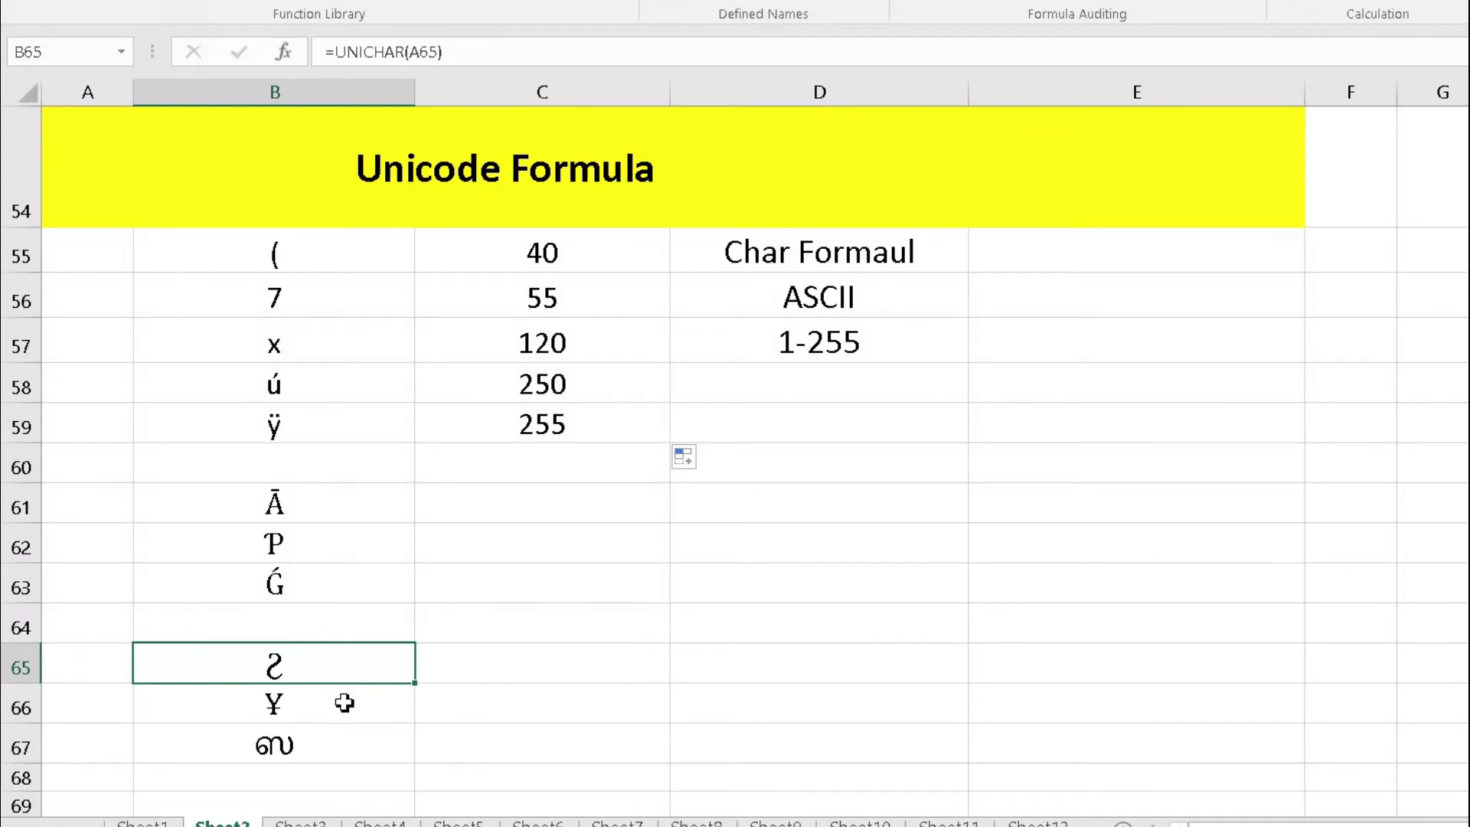
{"action": "left_click", "coordinate": [344, 704]}
{"action": "left_click", "coordinate": [344, 739]}
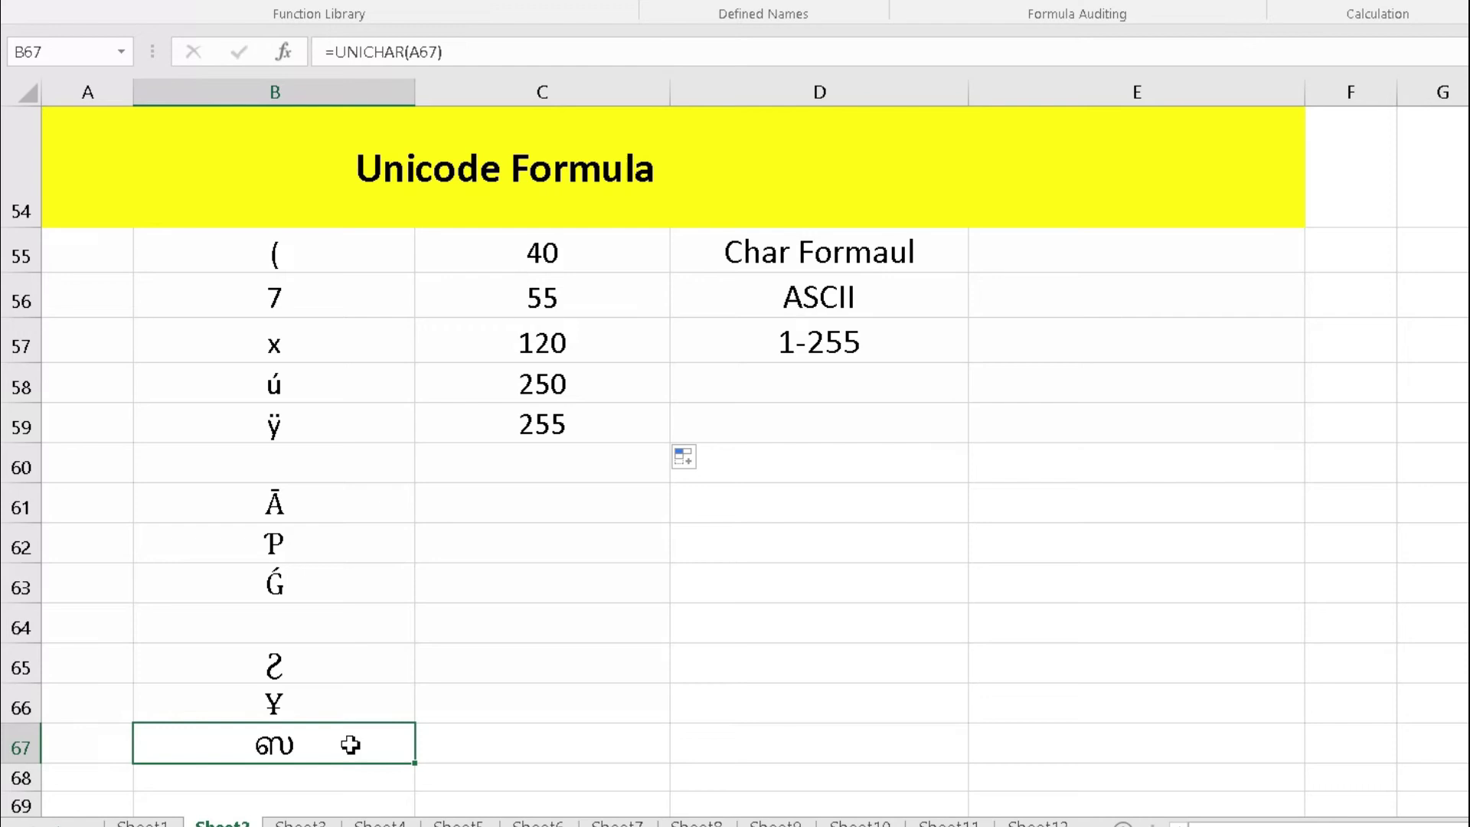
{"action": "left_click", "coordinate": [529, 510]}
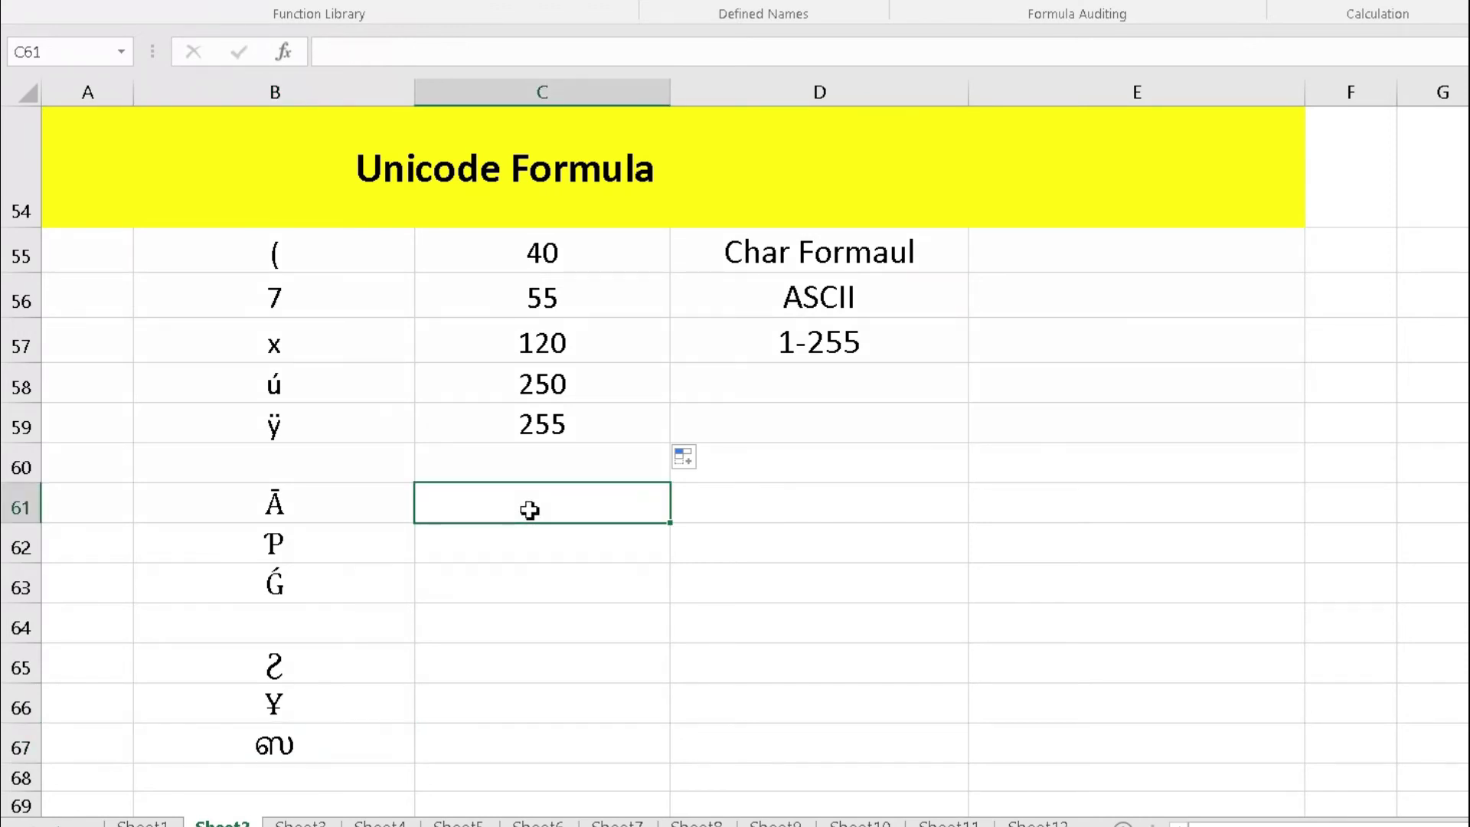
Enter =UNICODE(B61) in C61 and fill it to C67, giving 256 through 3000
{"action": "type", "text": "=uni"}
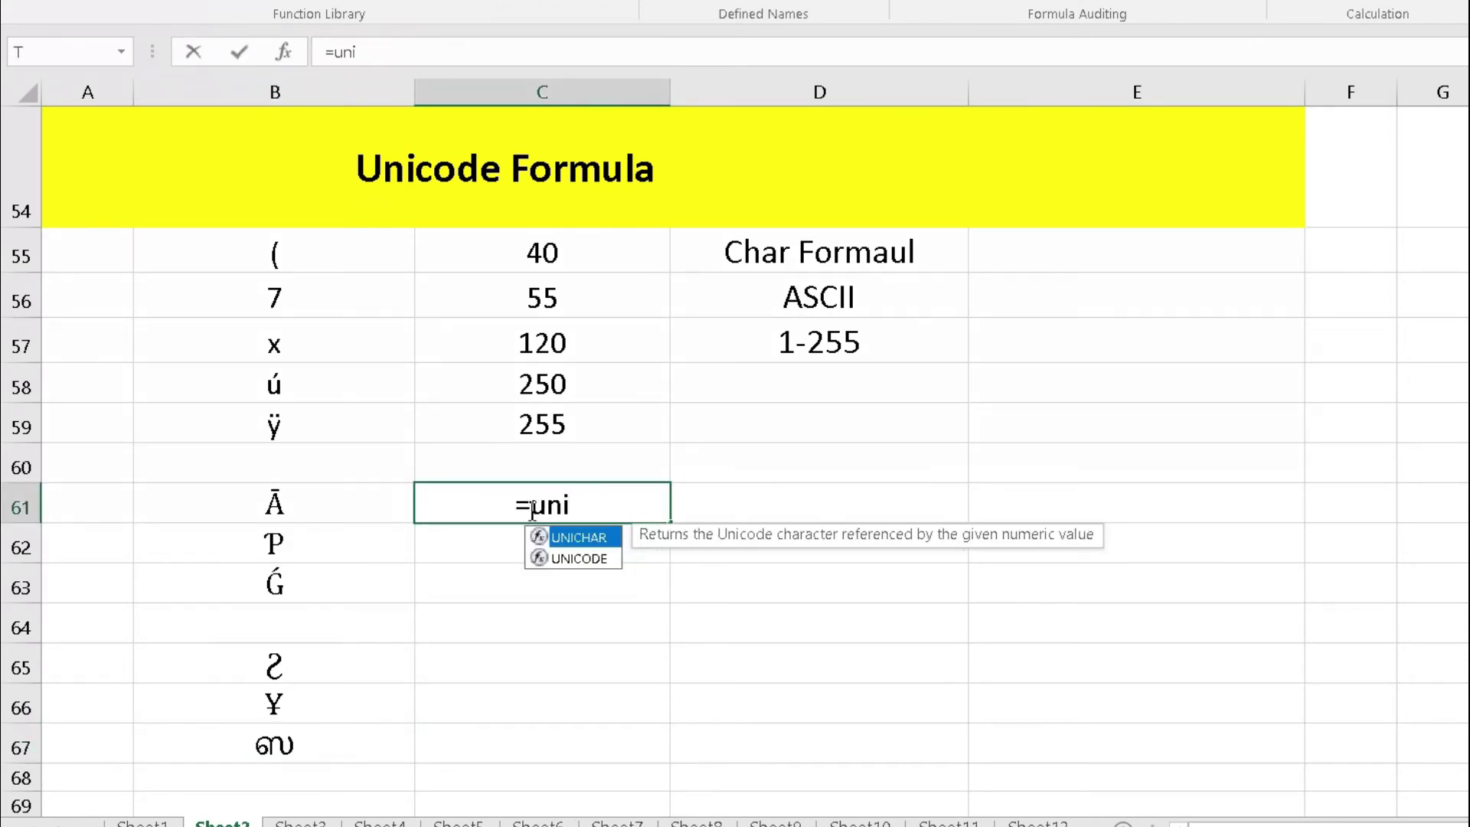
{"action": "type", "text": "code"}
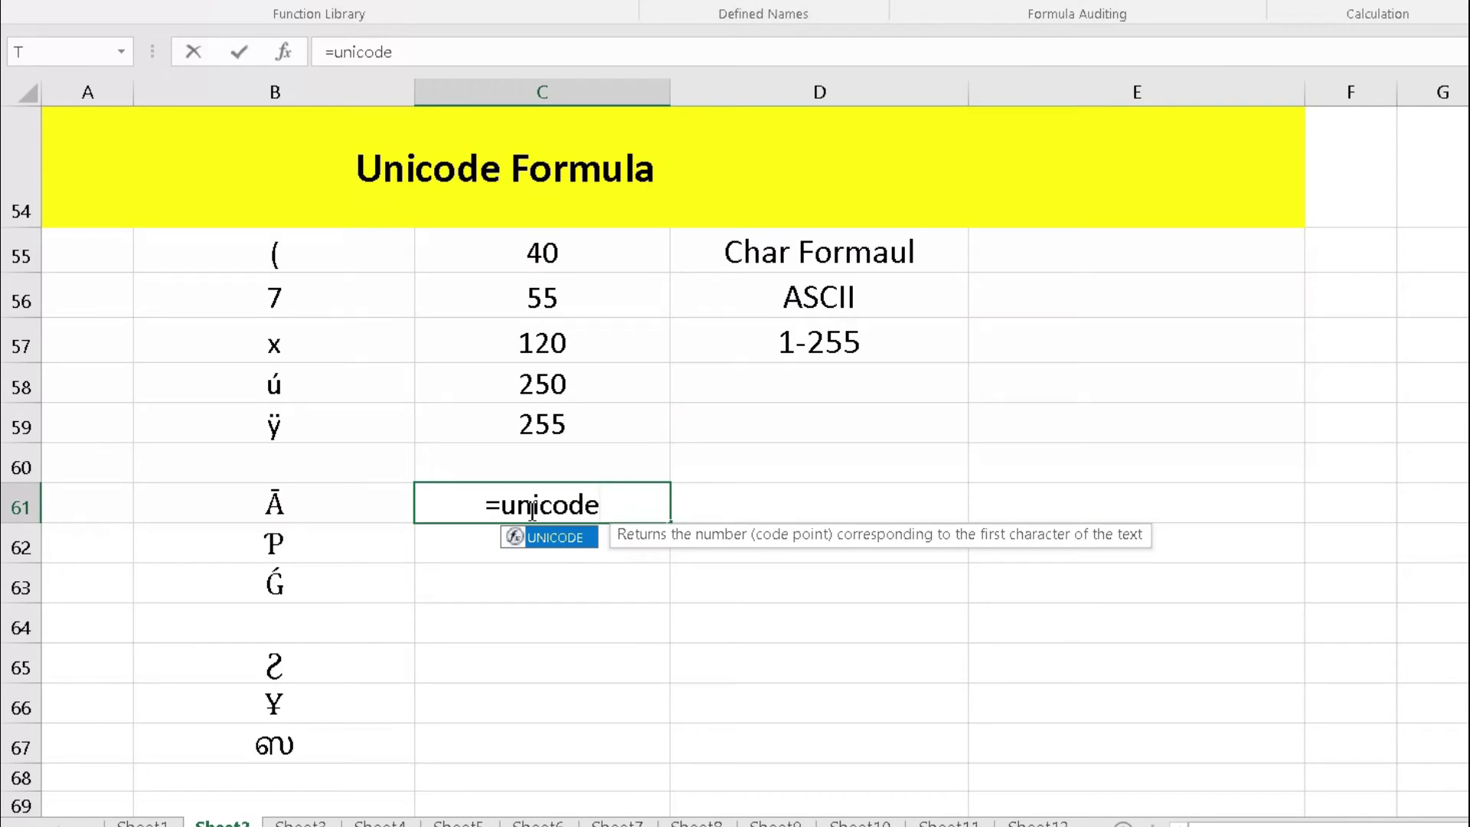
{"action": "type", "text": "("}
{"action": "left_click", "coordinate": [305, 502]}
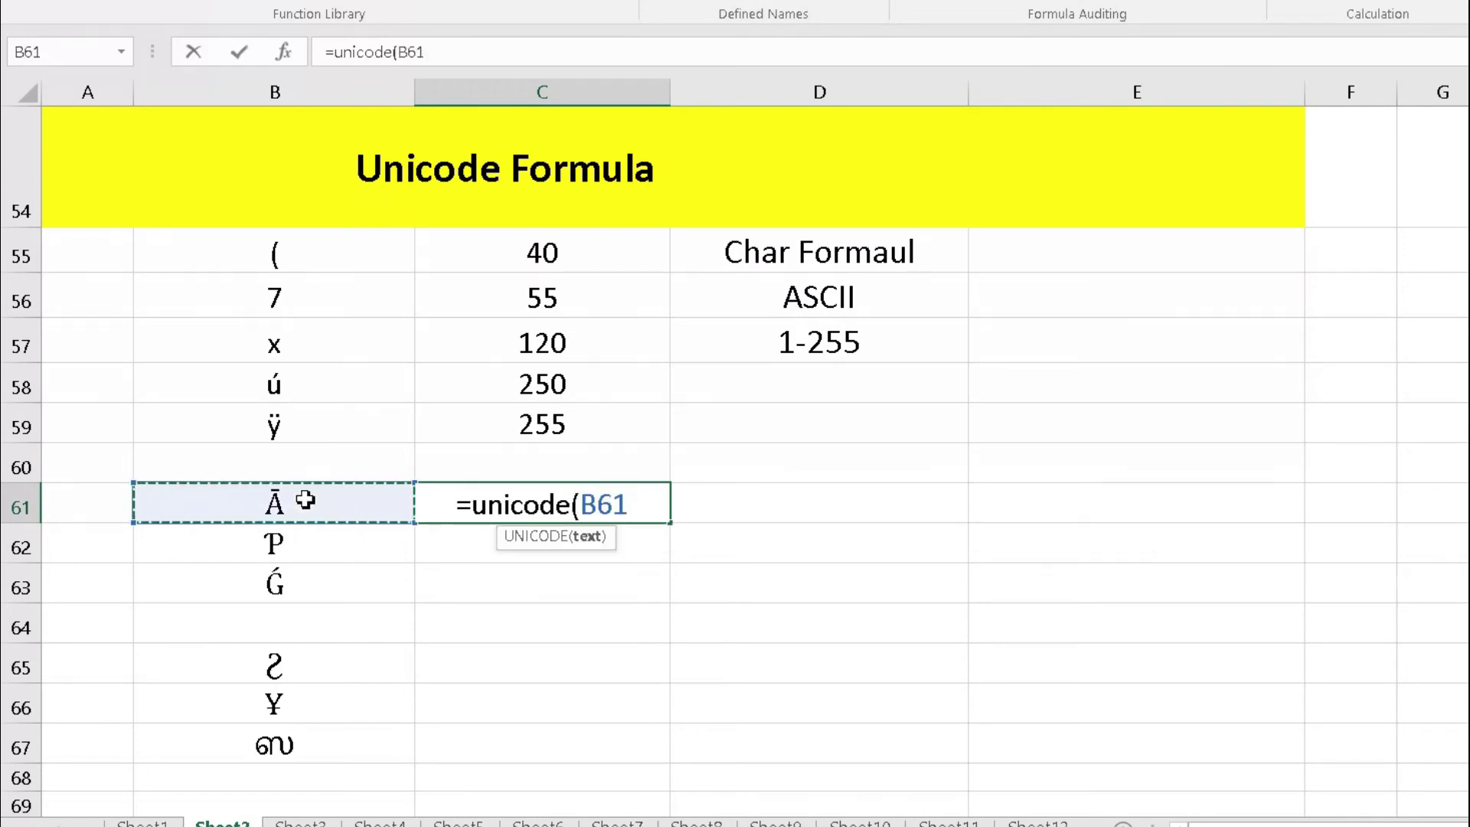
{"action": "type", "text": ")"}
{"action": "key", "text": "Return"}
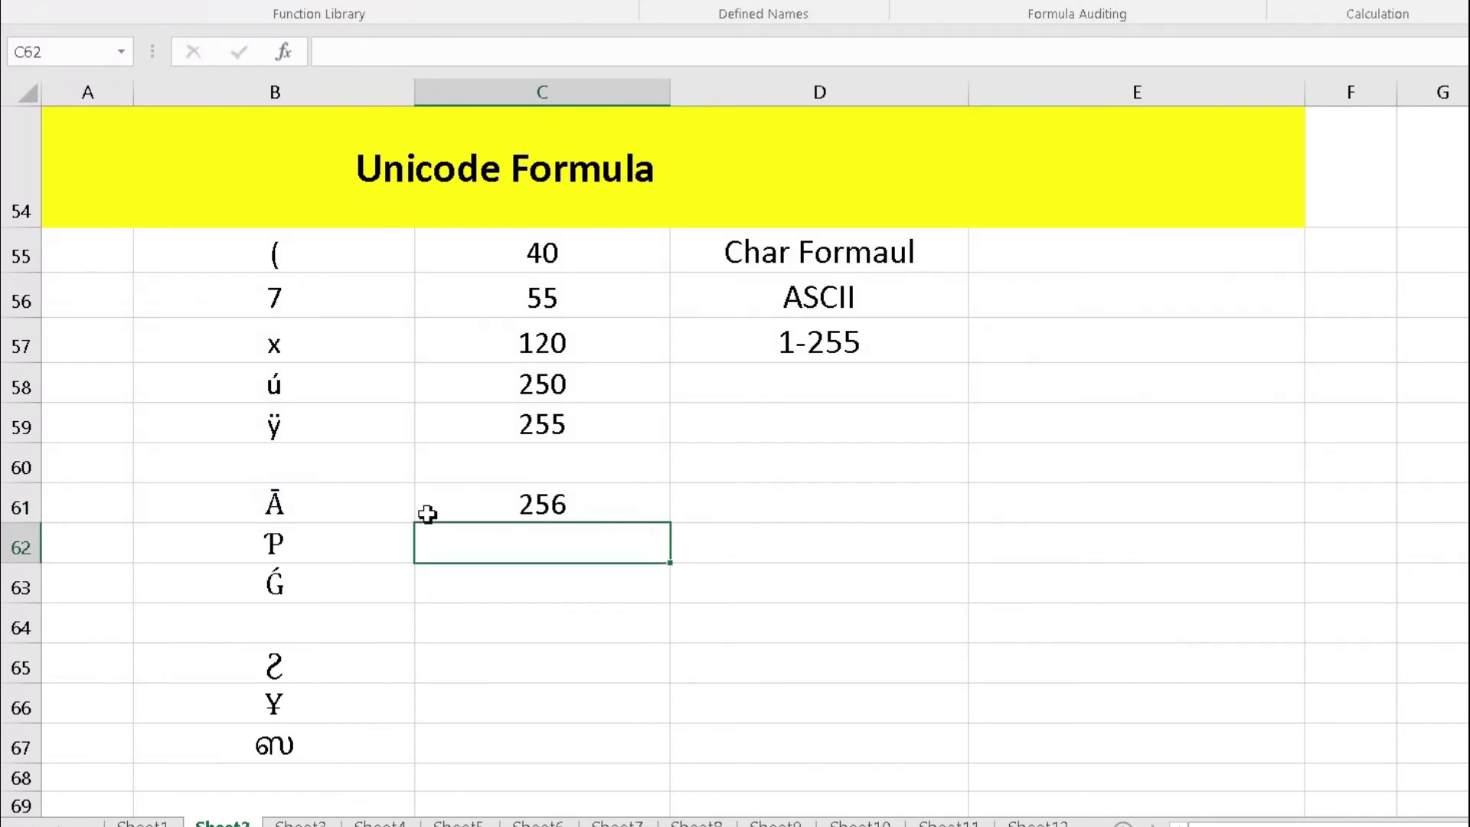
{"action": "left_click", "coordinate": [630, 515]}
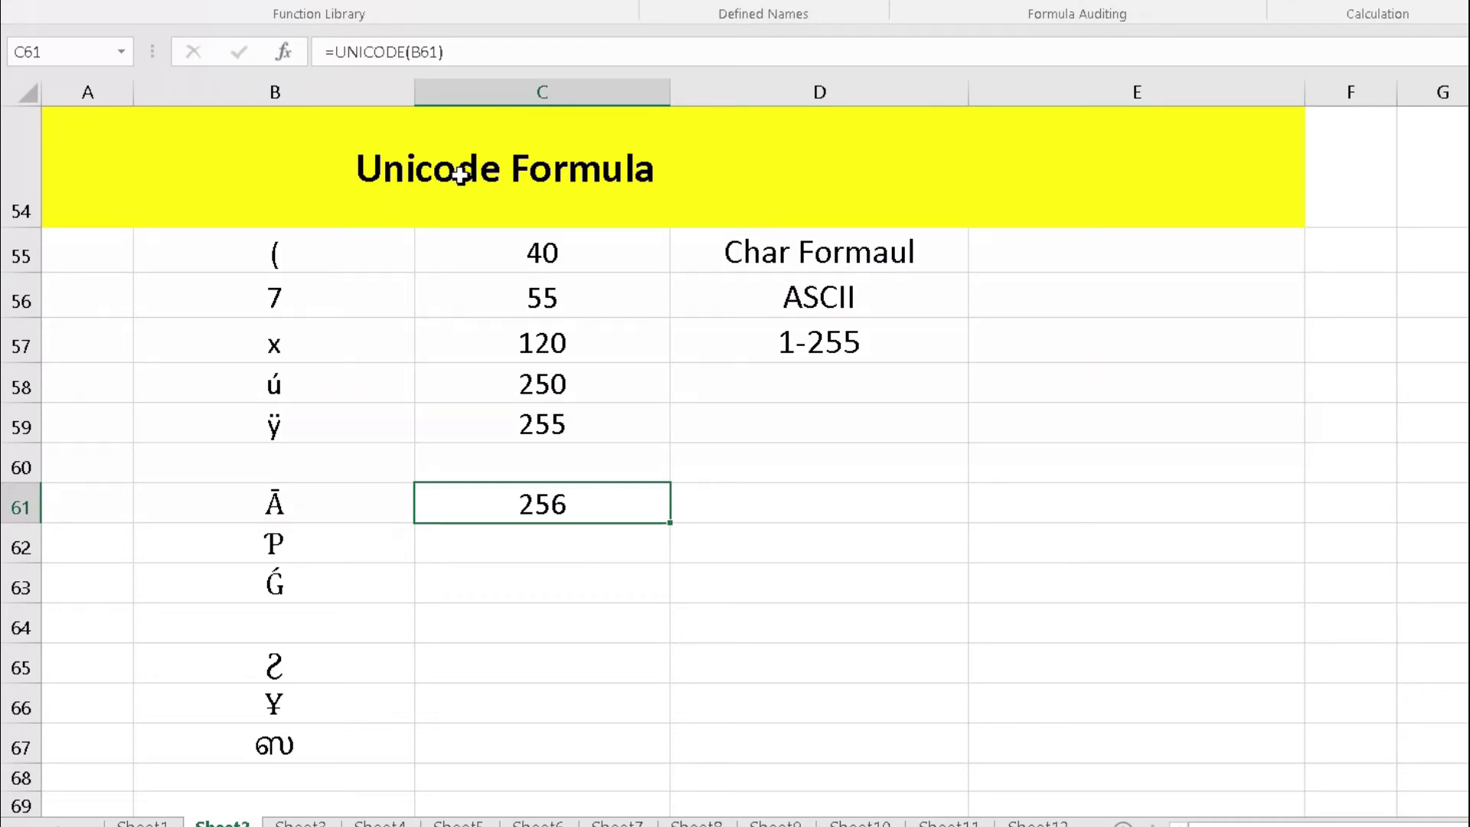
{"action": "left_click_drag", "start_coordinate": [669, 524], "coordinate": [635, 748]}
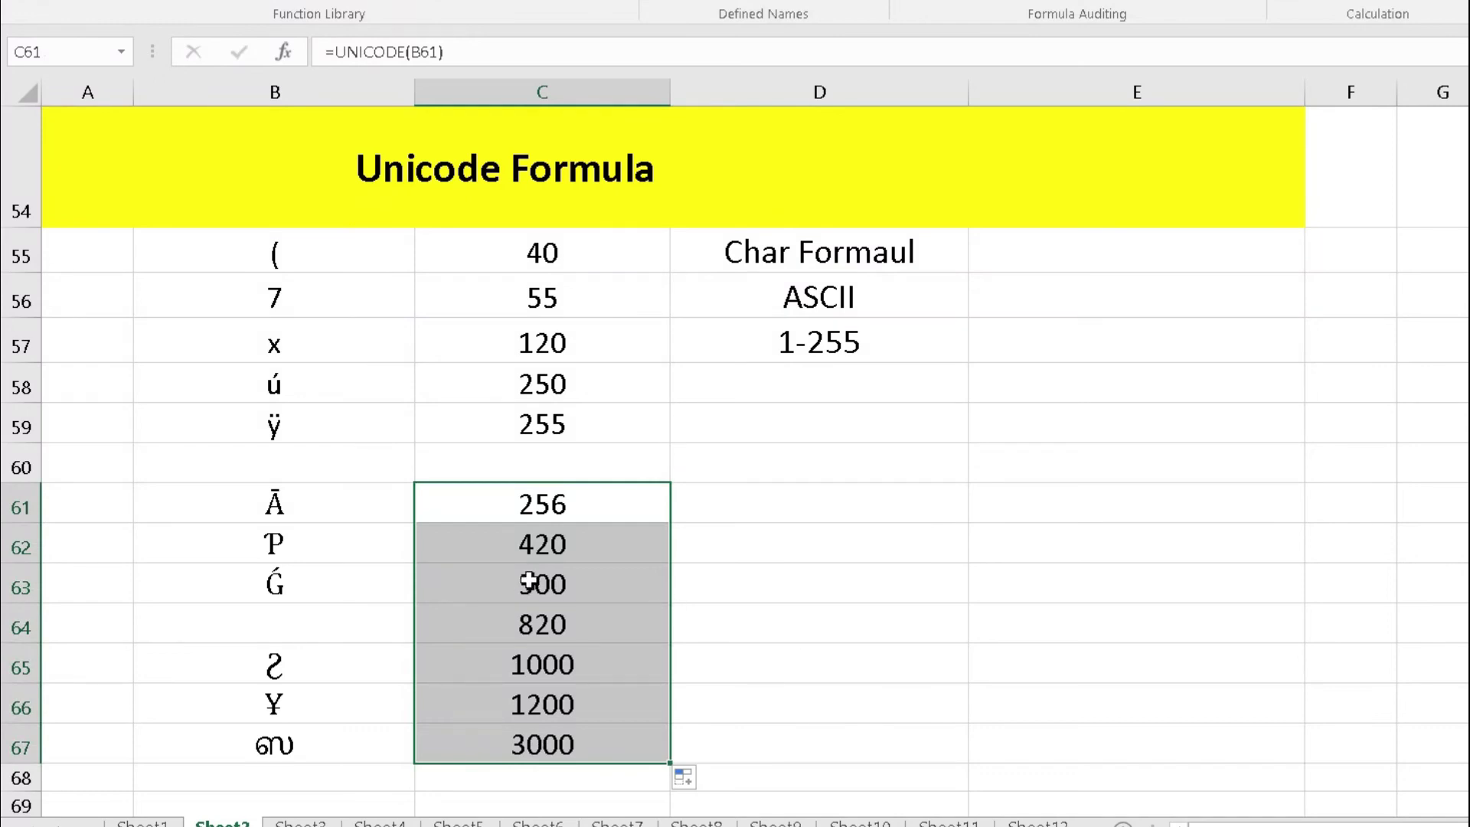
{"action": "key", "text": "Down"}
{"action": "key", "text": "Down"}
{"action": "key", "text": "Down"}
{"action": "key", "text": "Down"}
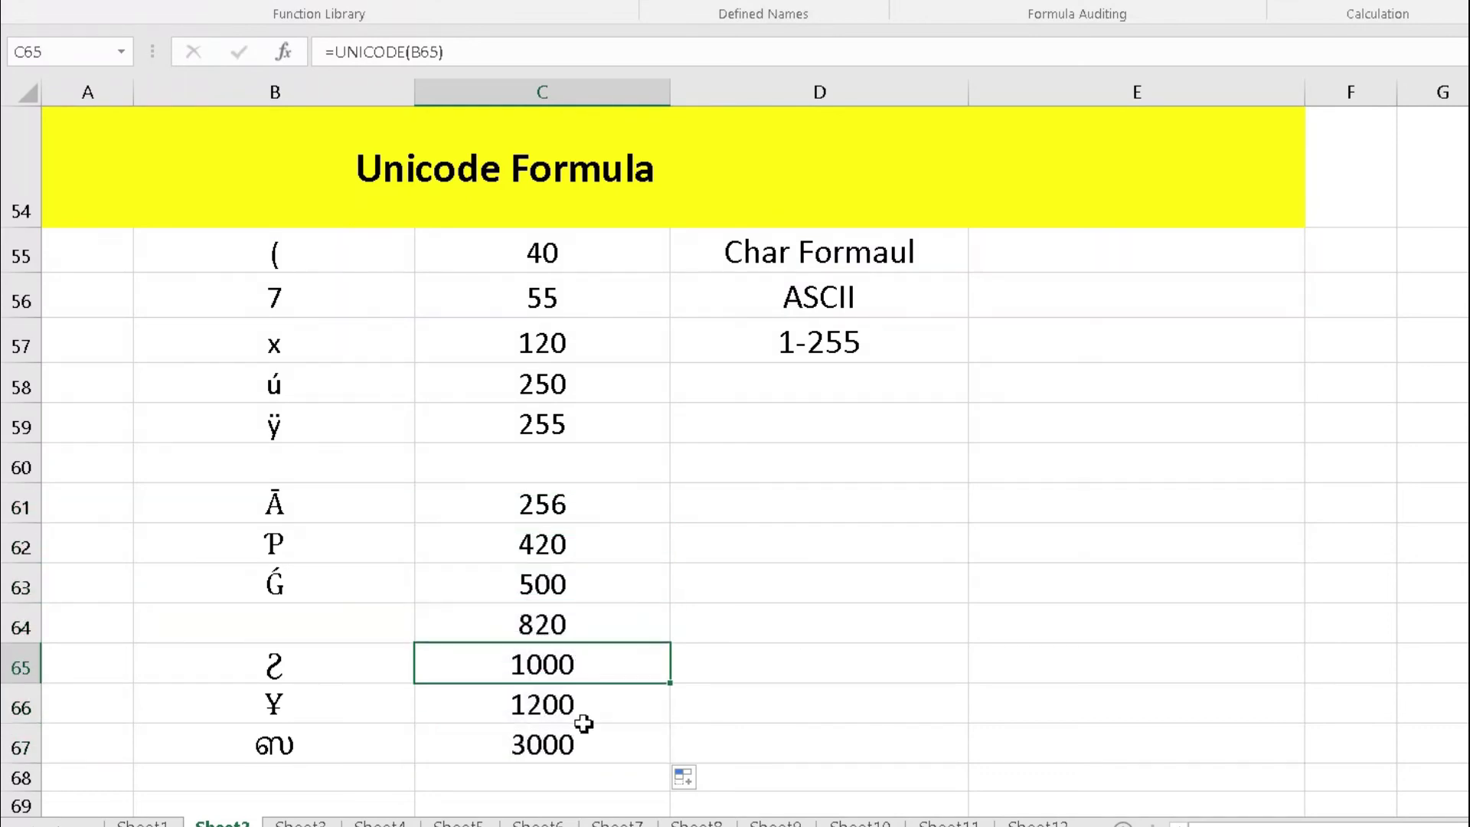
{"action": "key", "text": "Down"}
{"action": "key", "text": "Down"}
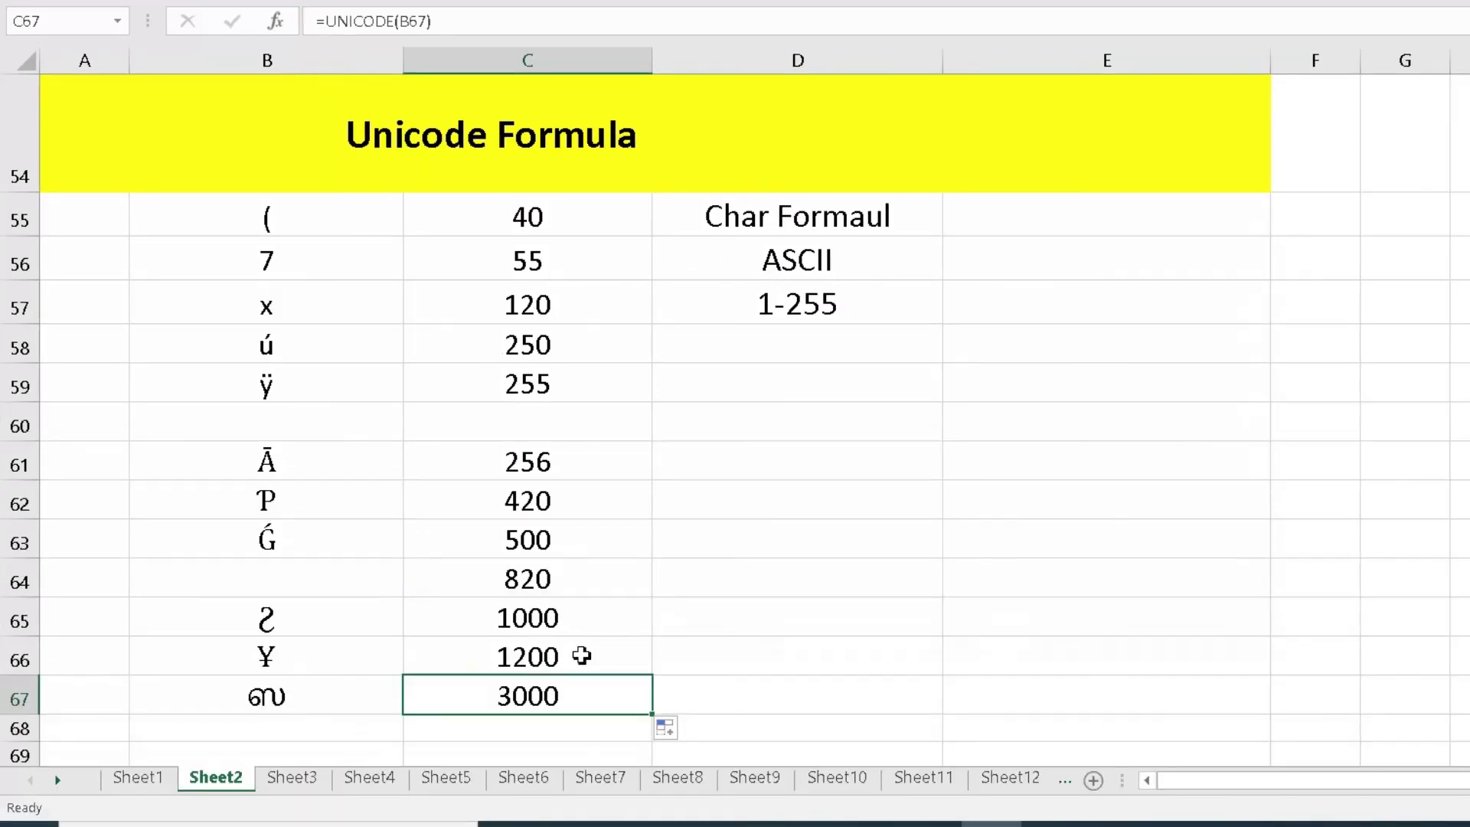
Type the note '1-255' in cell E57
{"action": "left_click", "coordinate": [1118, 308]}
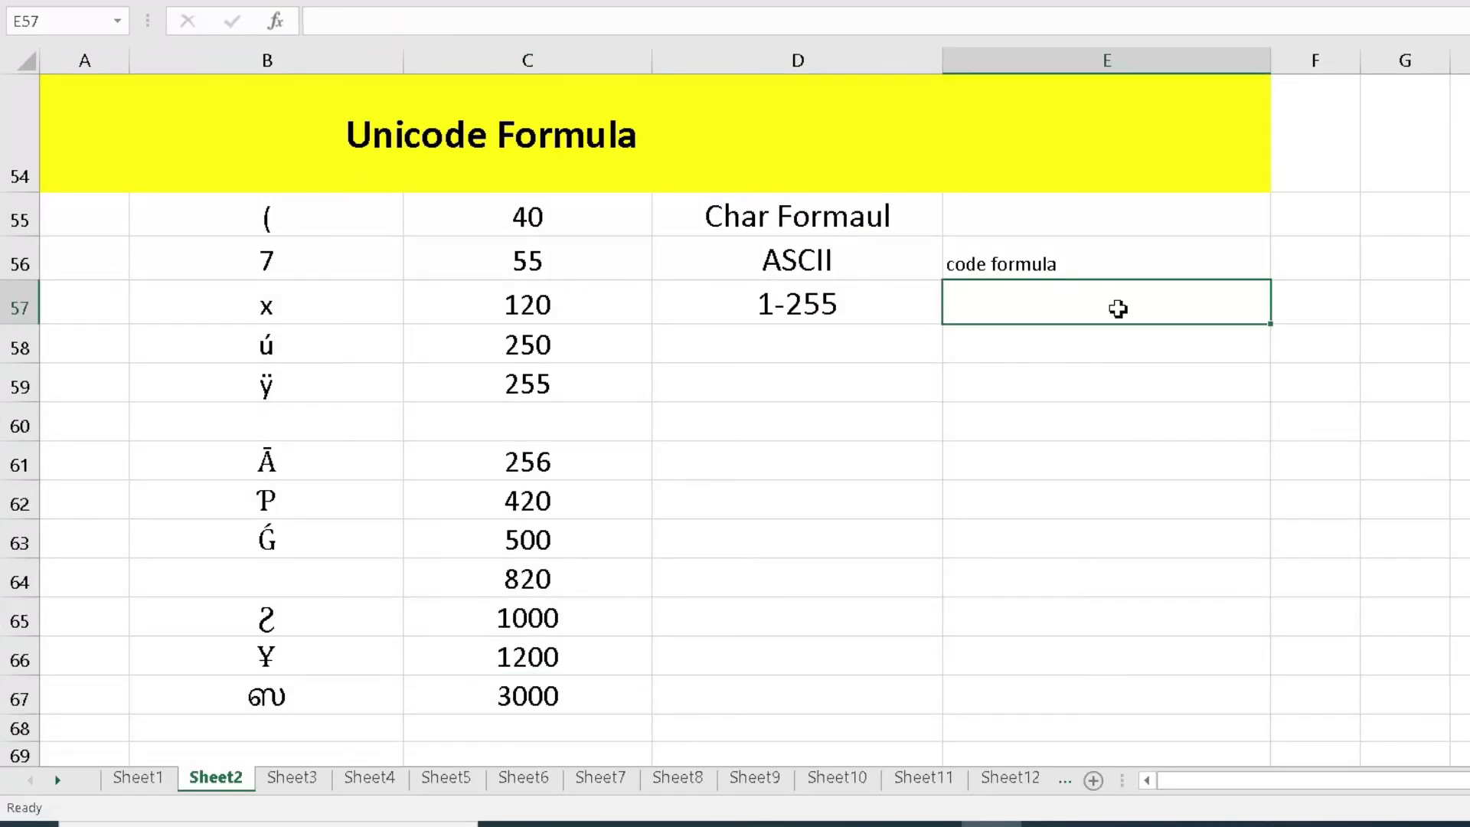
{"action": "type", "text": "1-255"}
{"action": "key", "text": "Return"}
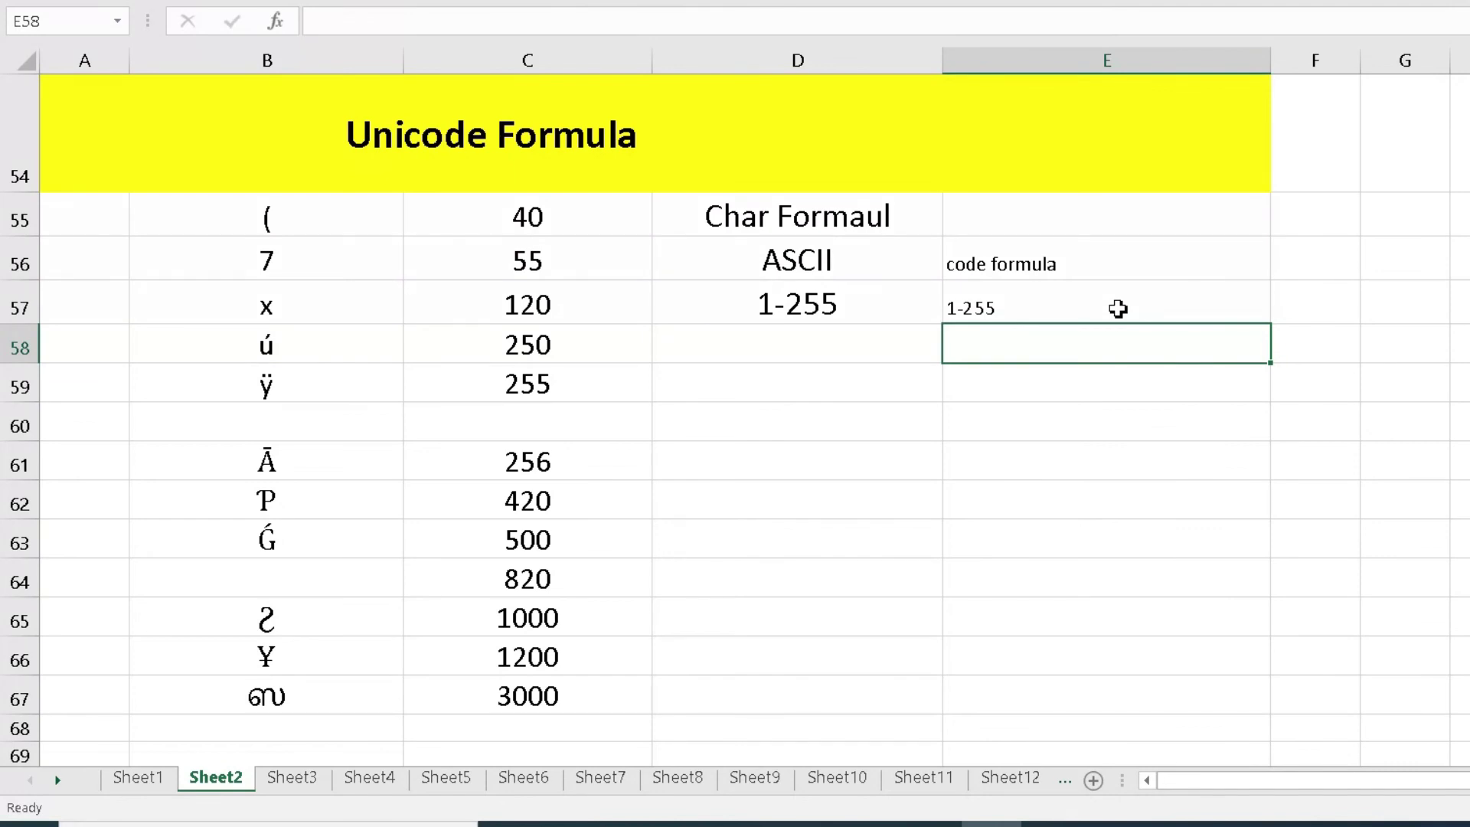
Label the Unicode rows with the note 'unicode' in cell E59
{"action": "left_click", "coordinate": [1045, 372]}
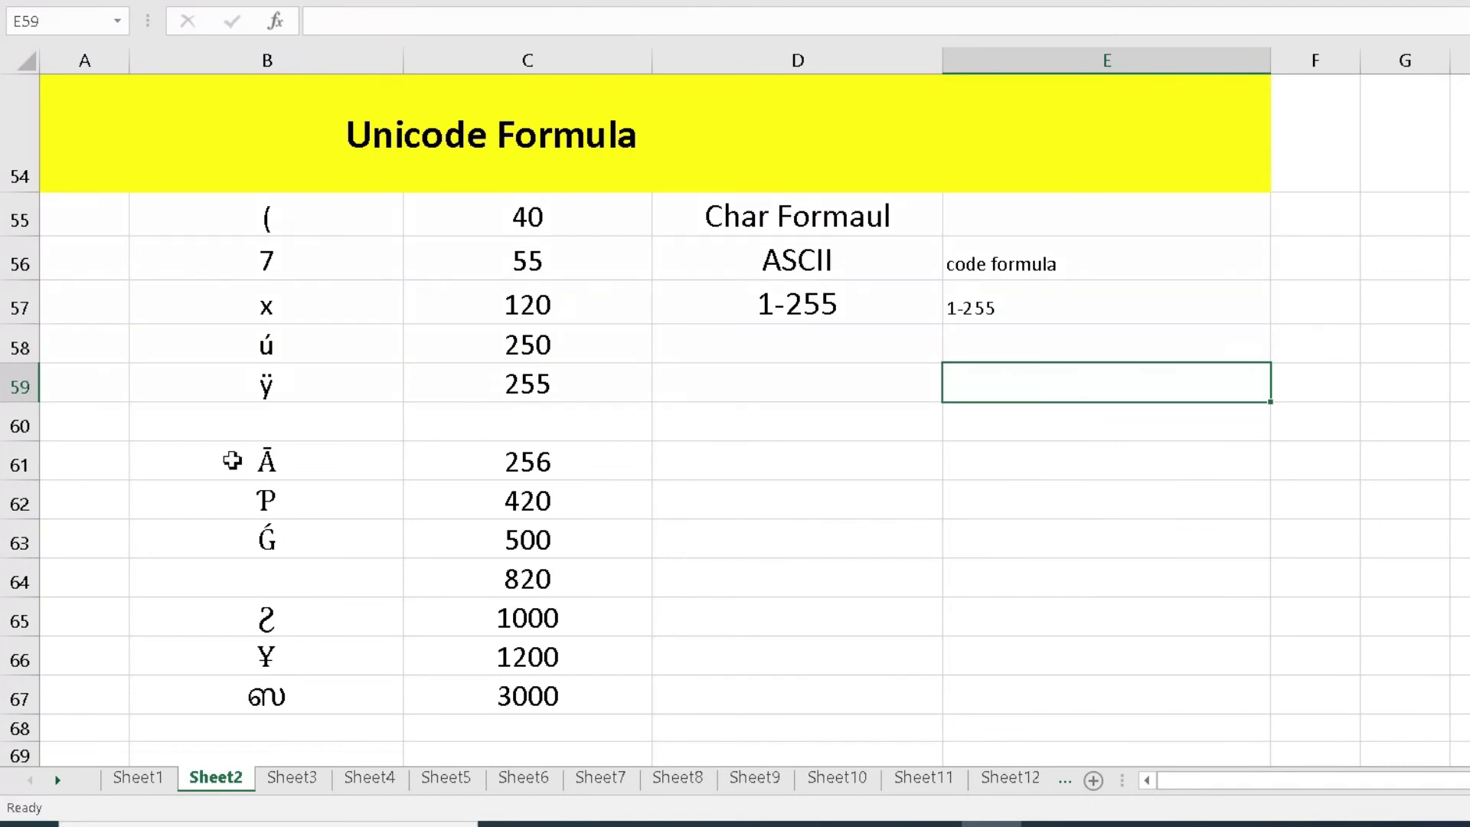
{"action": "left_click_drag", "start_coordinate": [187, 462], "coordinate": [302, 535]}
{"action": "left_click", "coordinate": [983, 380]}
{"action": "type", "text": "uniq"}
{"action": "key", "text": "BackSpace"}
{"action": "key", "text": "BackSpace"}
{"action": "key", "text": "BackSpace"}
{"action": "key", "text": "BackSpace"}
{"action": "type", "text": "code"}
{"action": "key", "text": "Return"}
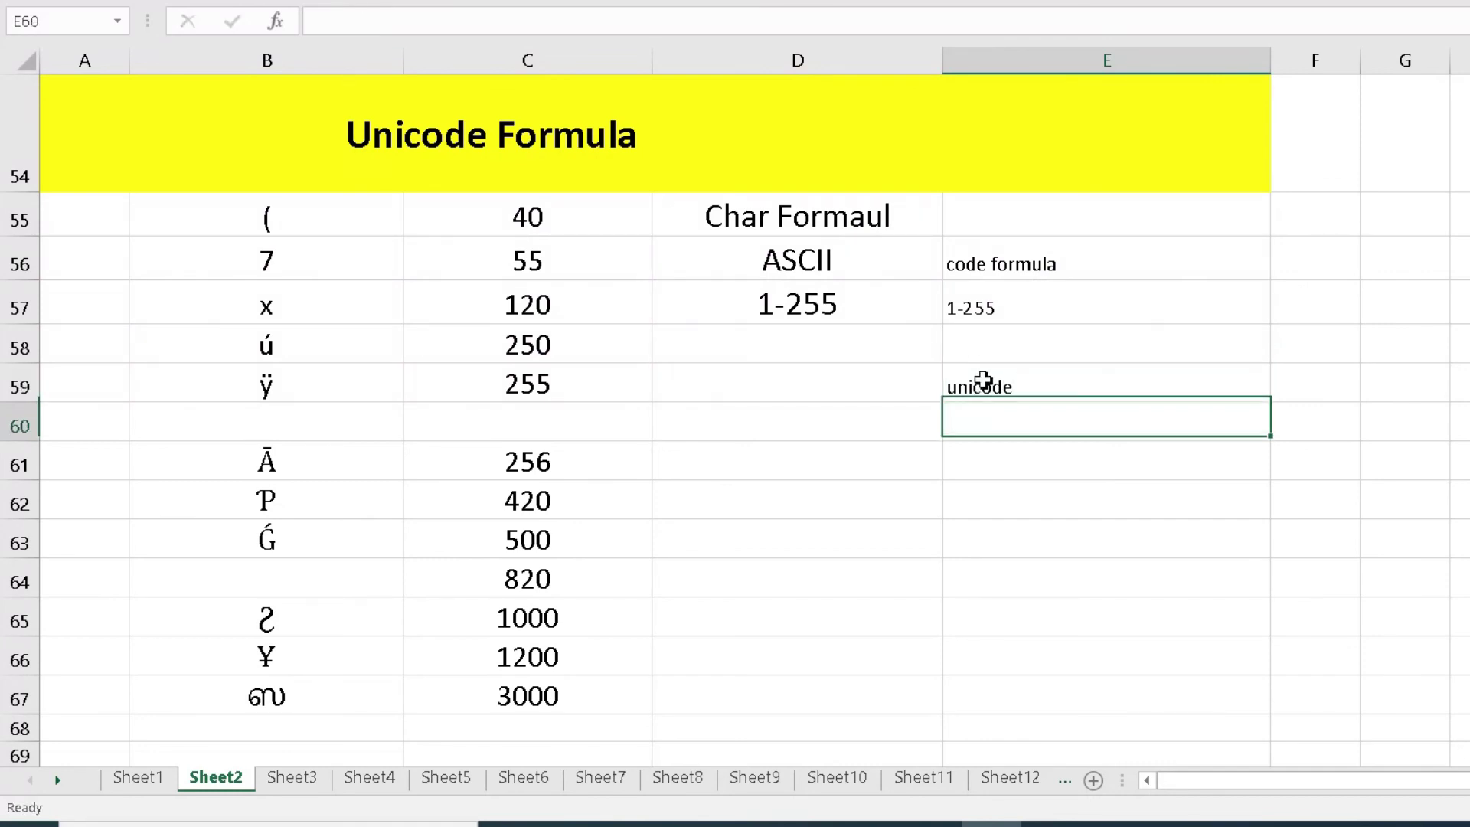